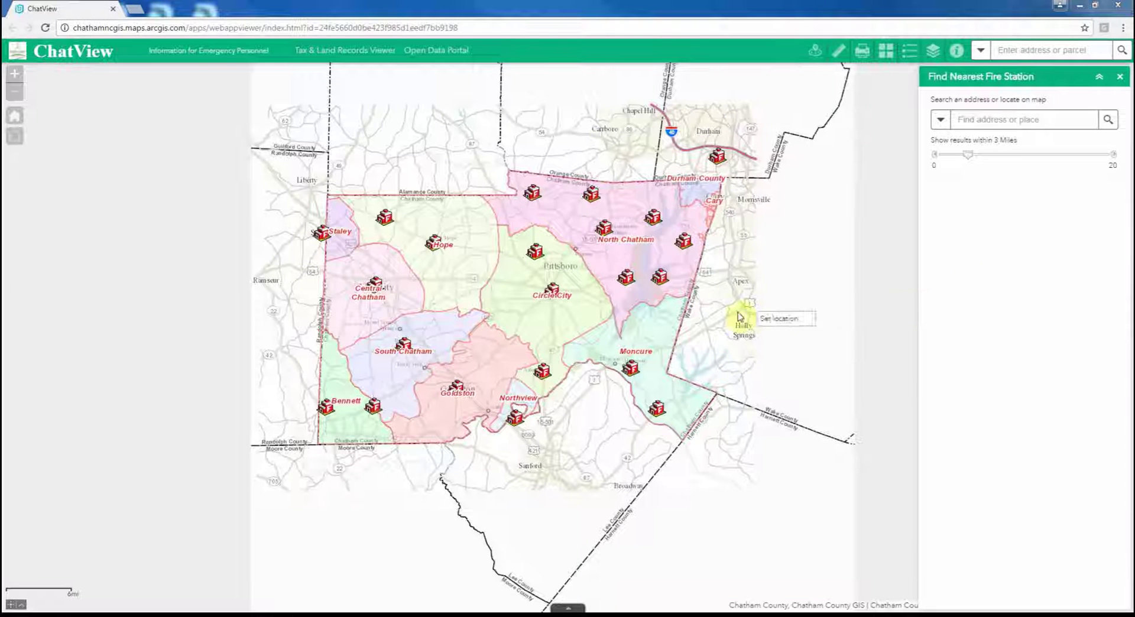
# - Recentre the county map and zoom in two steps around Goldston and Circle City
pyautogui.moveTo(739, 315); pyautogui.dragTo(806, 339)
pyautogui.scroll(1, 599, 385)
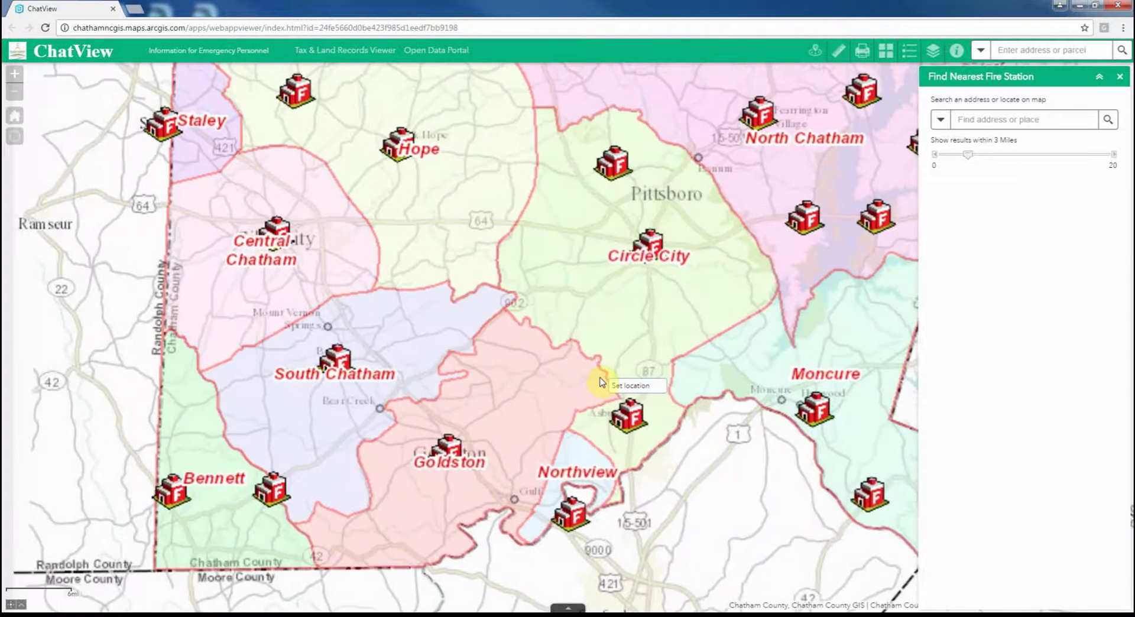
pyautogui.scroll(1, 580, 392)
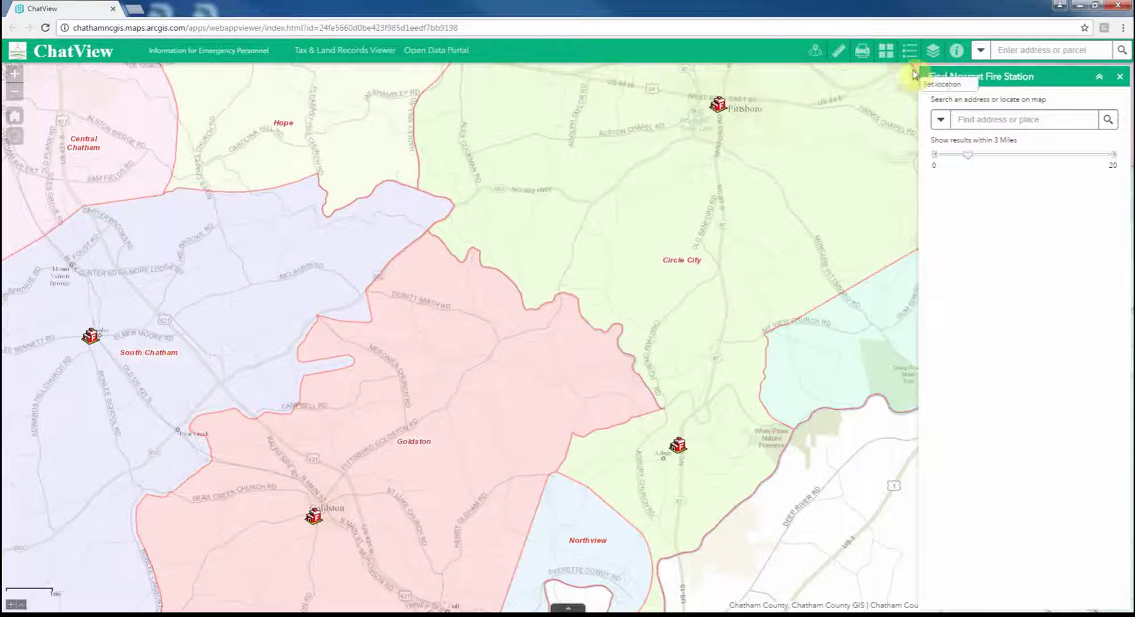
# - Preview the Light Gray, 2013 Aerials and 2010 Aerials basemaps from the Basemap Gallery
pyautogui.click(885, 52)
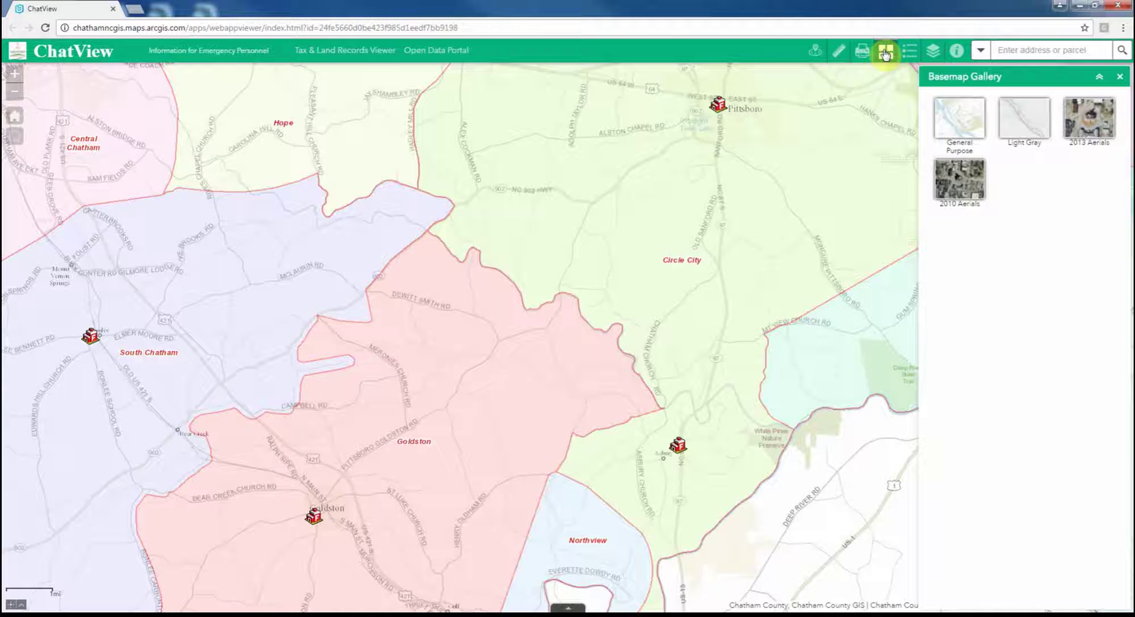
pyautogui.click(1028, 131)
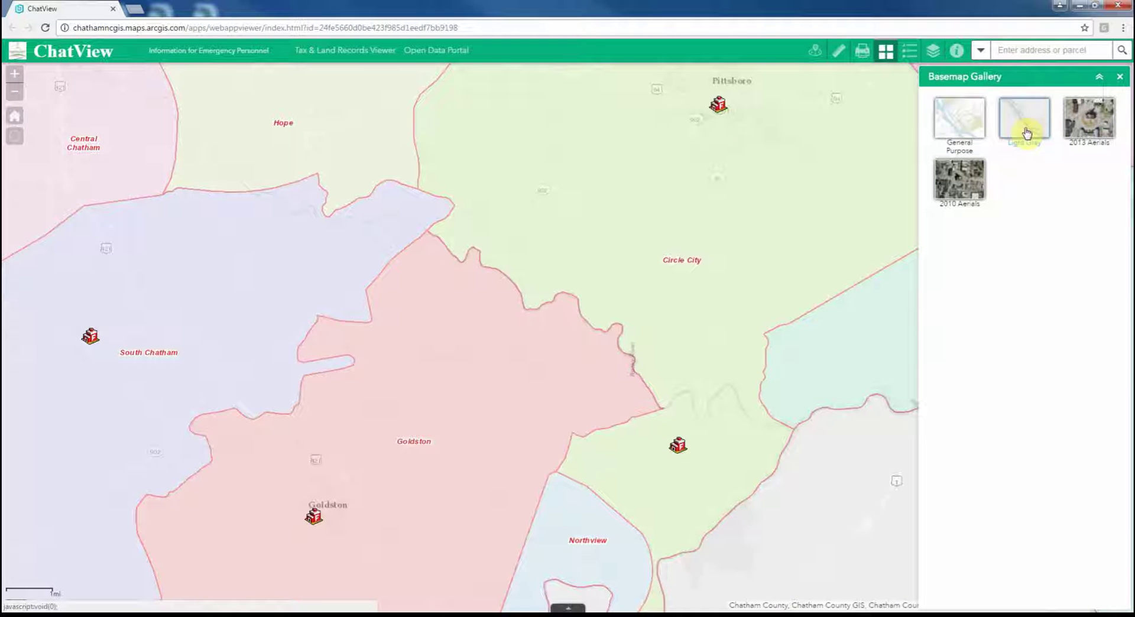
pyautogui.click(1090, 122)
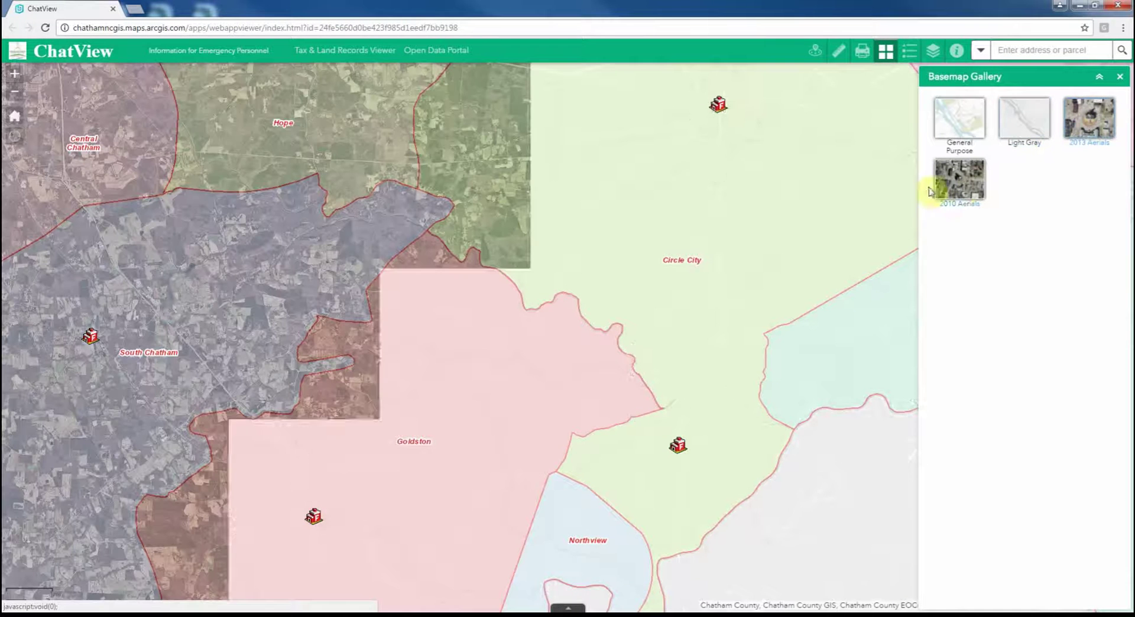
pyautogui.click(961, 188)
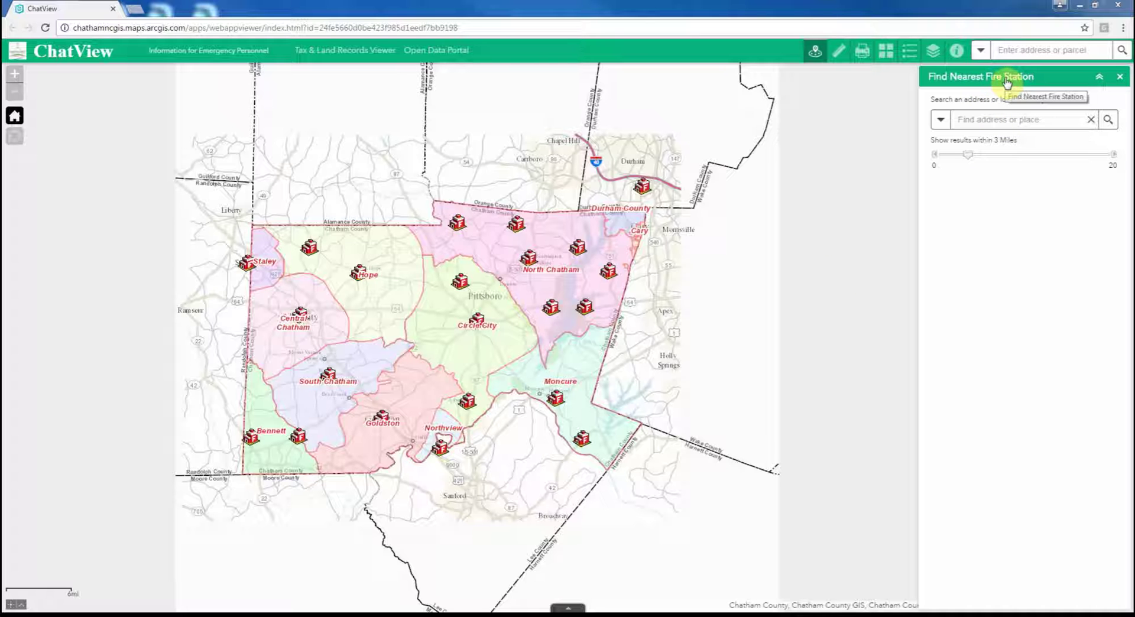
pyautogui.click(1120, 76)
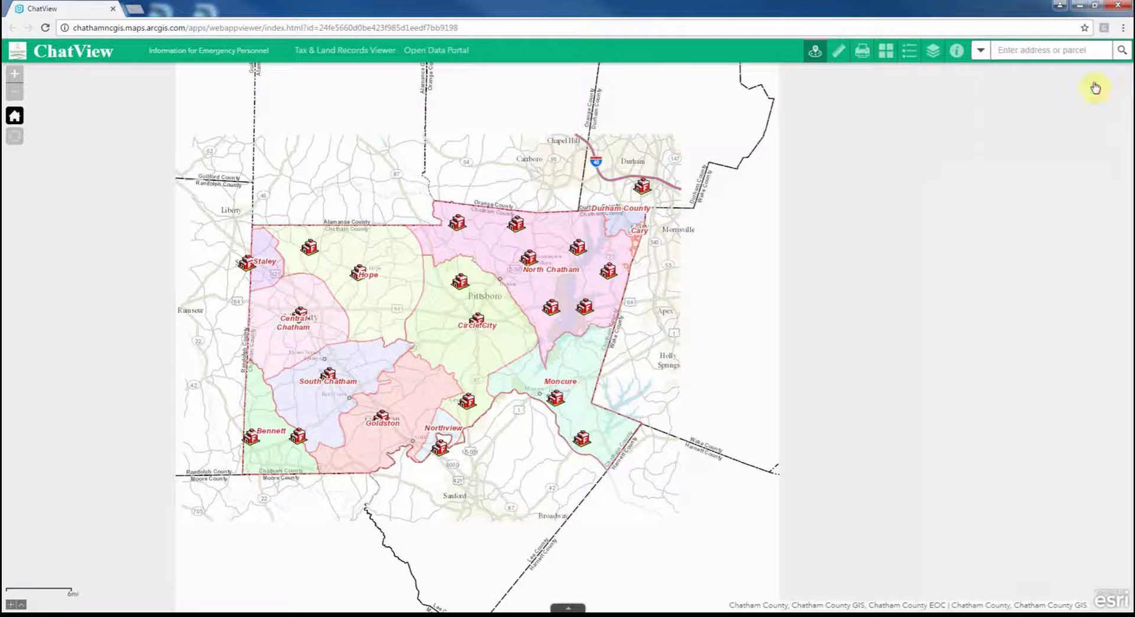
pyautogui.click(816, 53)
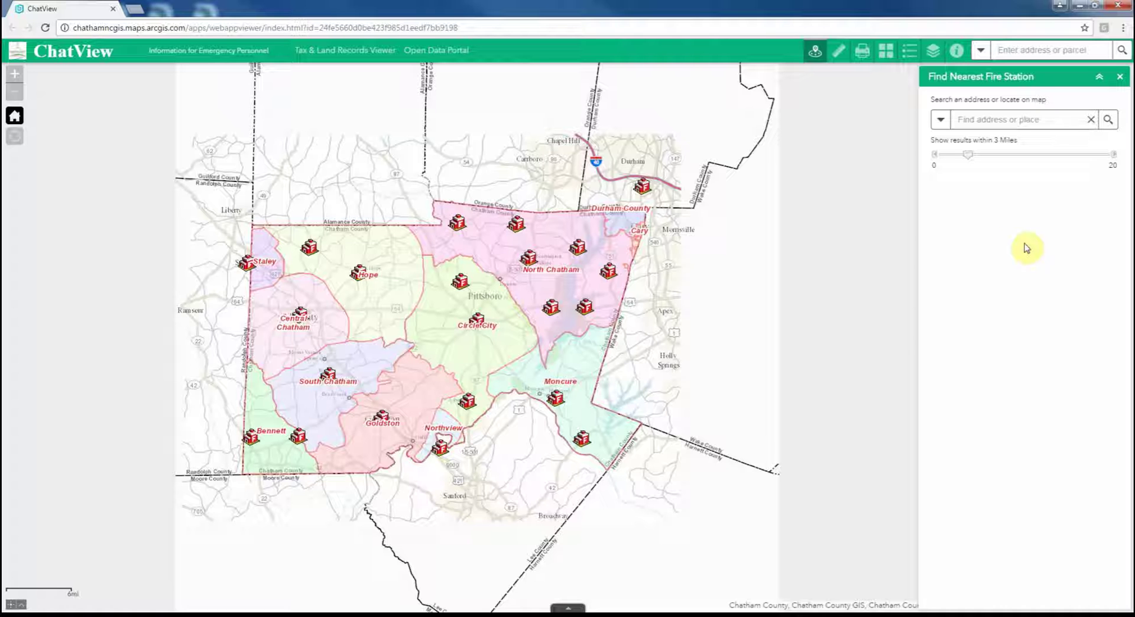
pyautogui.click(979, 119)
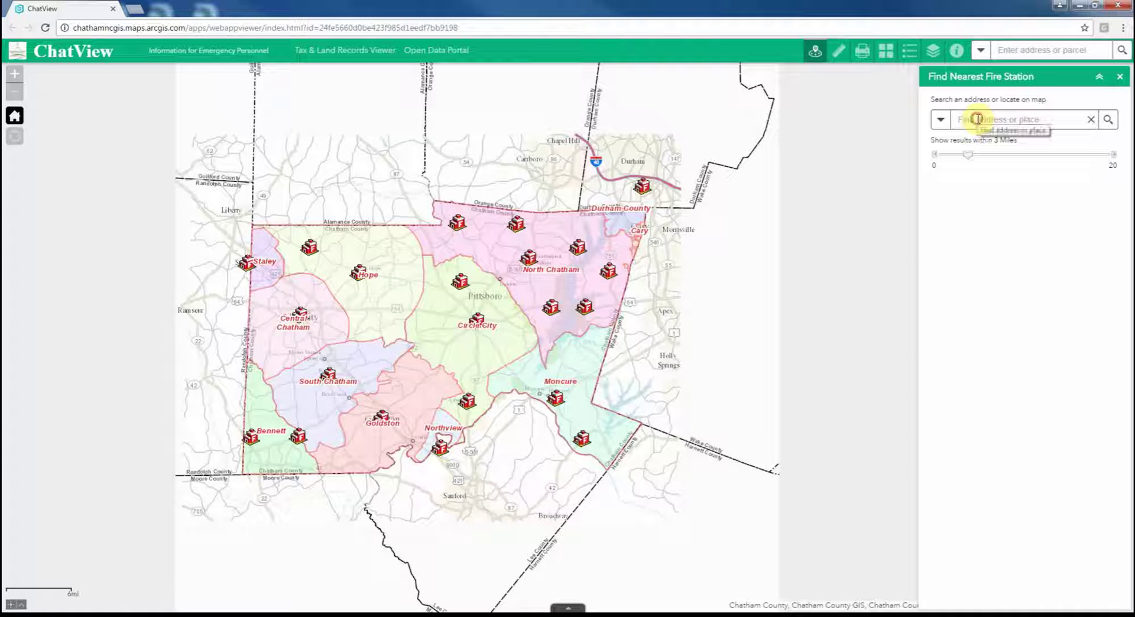
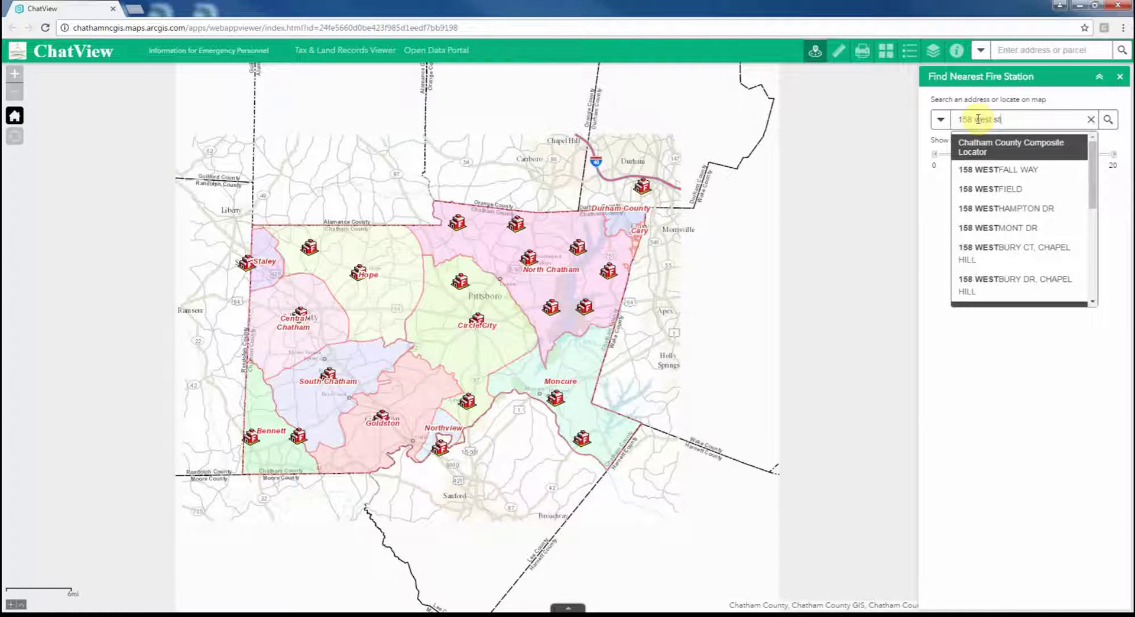
pyautogui.click(982, 170)
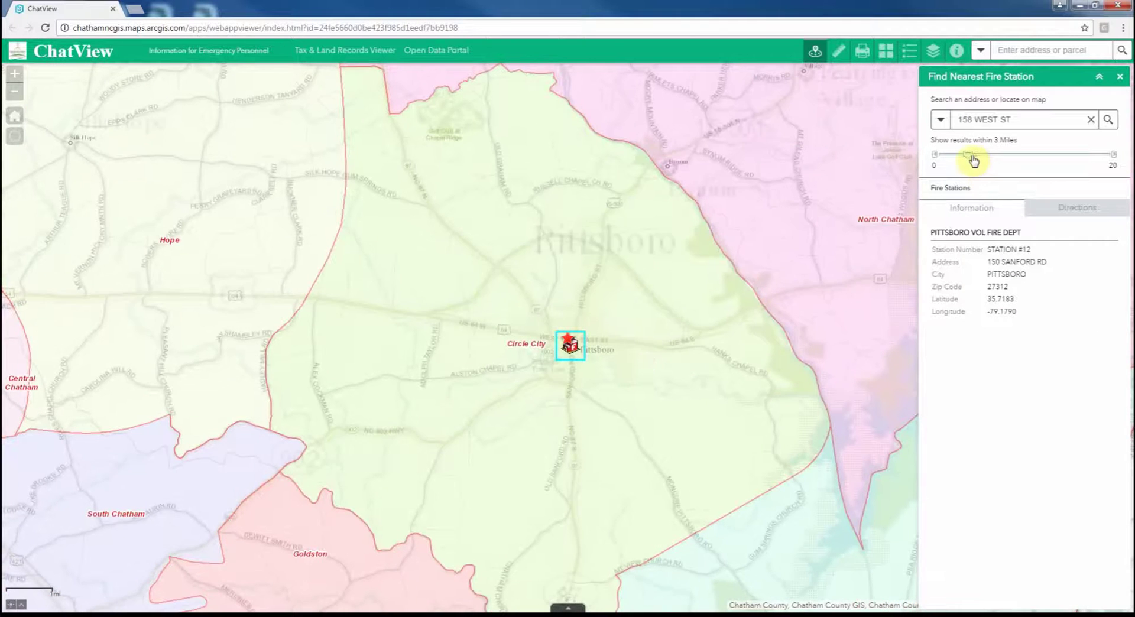
pyautogui.moveTo(968, 155); pyautogui.dragTo(996, 157)
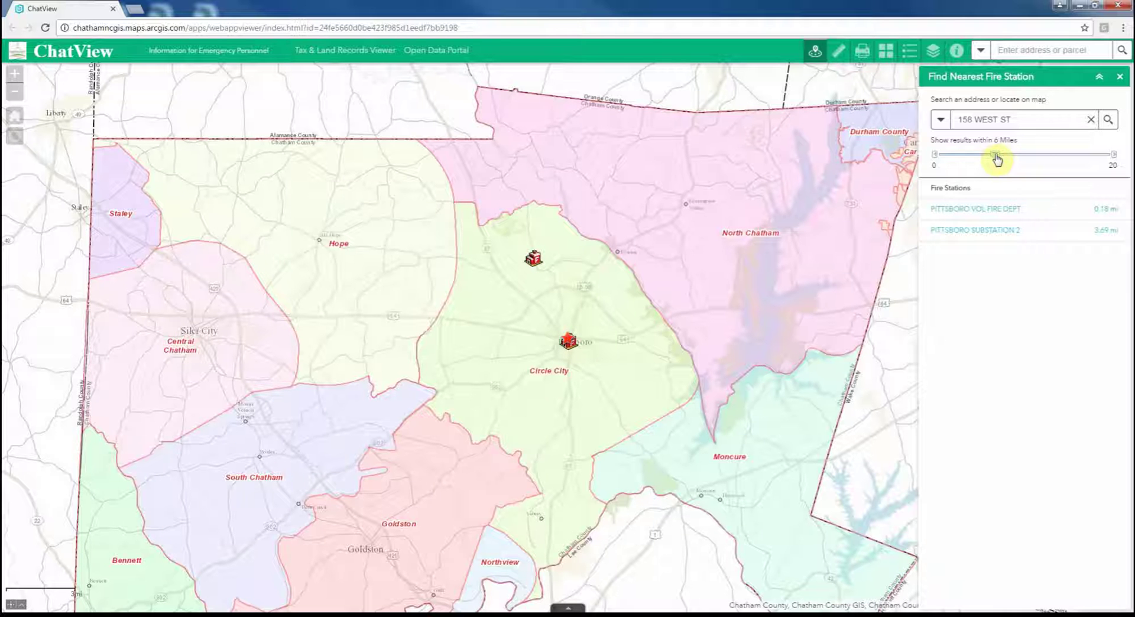
pyautogui.moveTo(997, 158); pyautogui.dragTo(1035, 158)
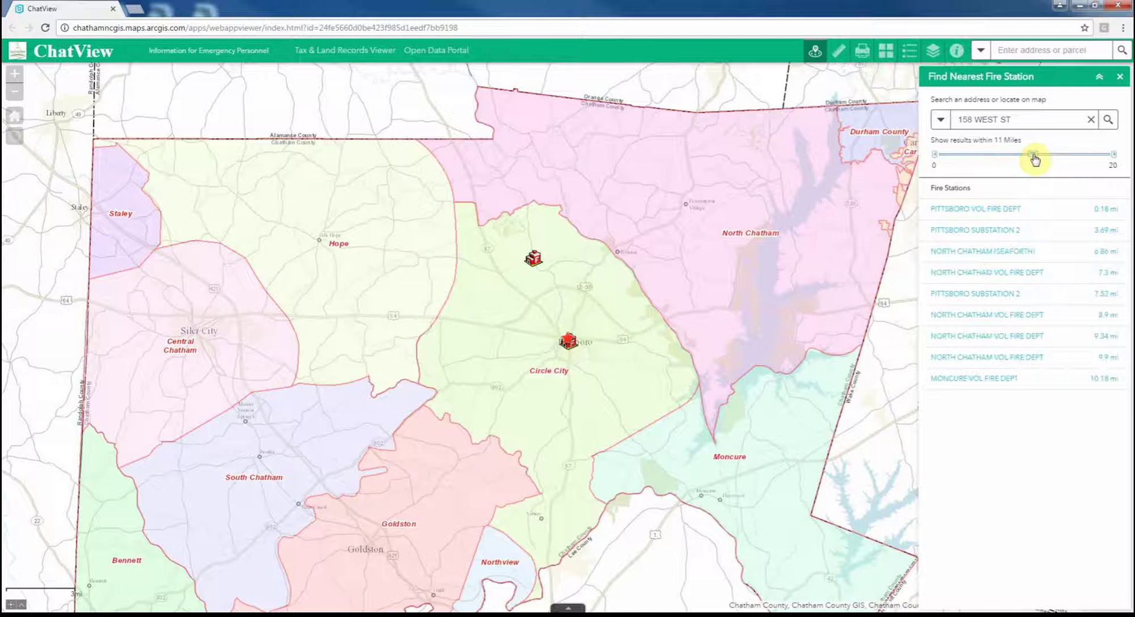
pyautogui.moveTo(1035, 158); pyautogui.dragTo(980, 158)
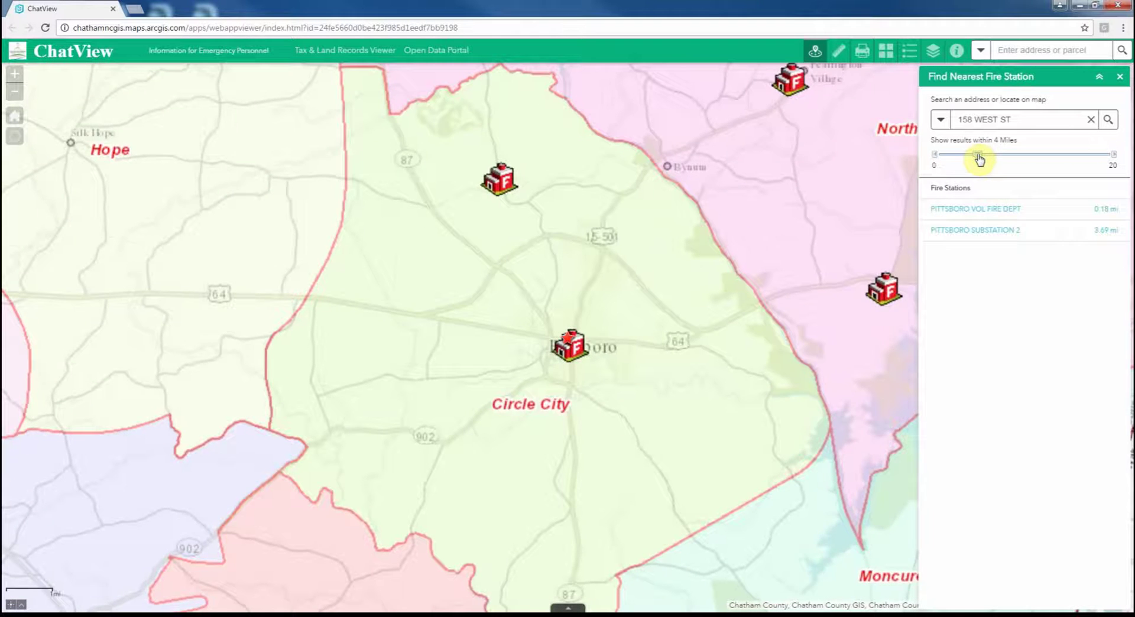
pyautogui.click(997, 211)
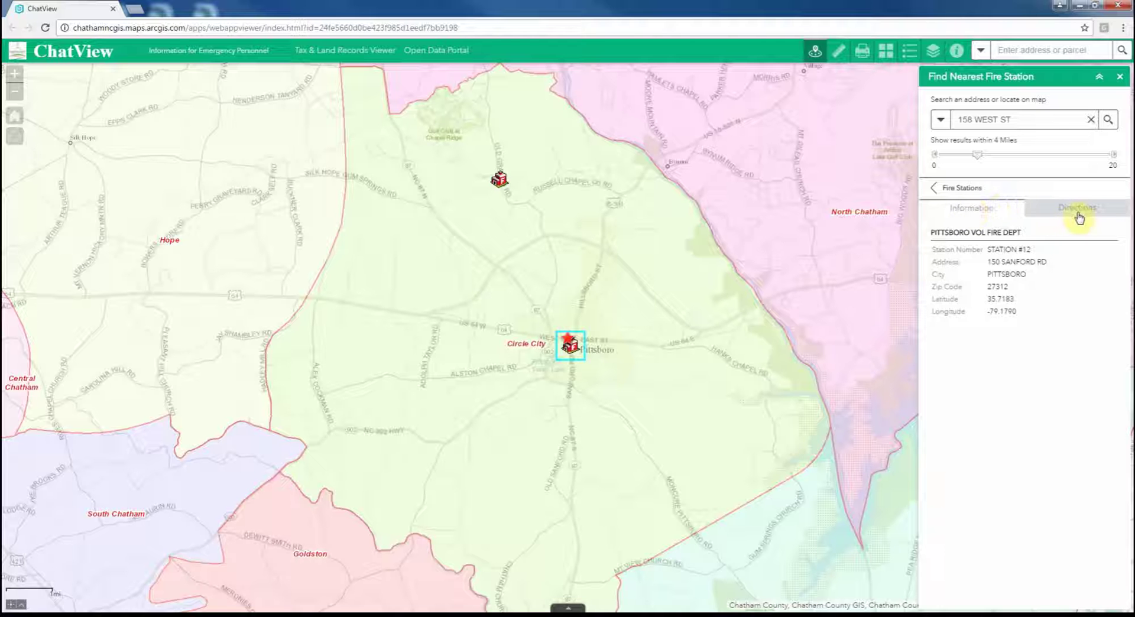
pyautogui.click(1077, 208)
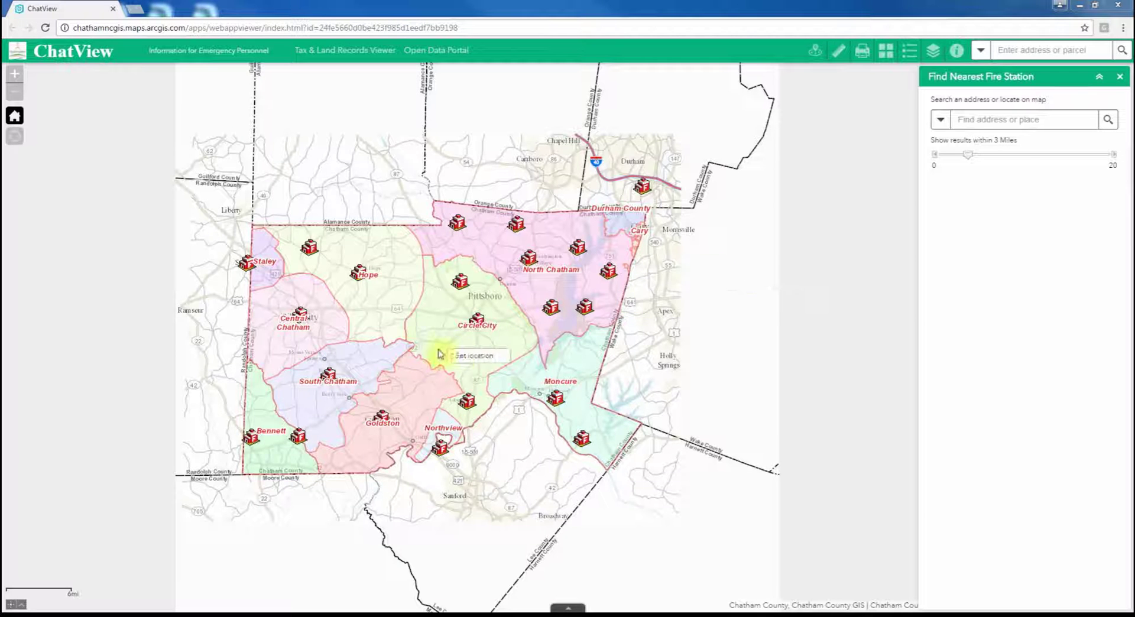
# - Recentre near Circle City and zoom into central Pittsboro to the 400 ft scale
pyautogui.moveTo(427, 353); pyautogui.dragTo(470, 341)
pyautogui.scroll(1, 520, 311)
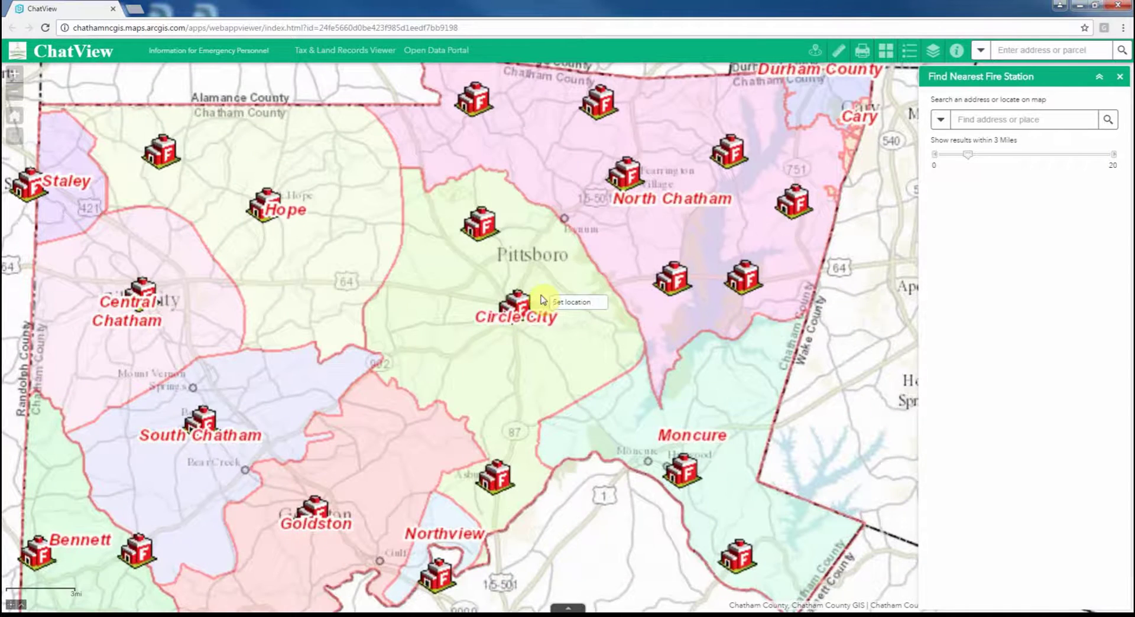
pyautogui.scroll(1, 586, 245)
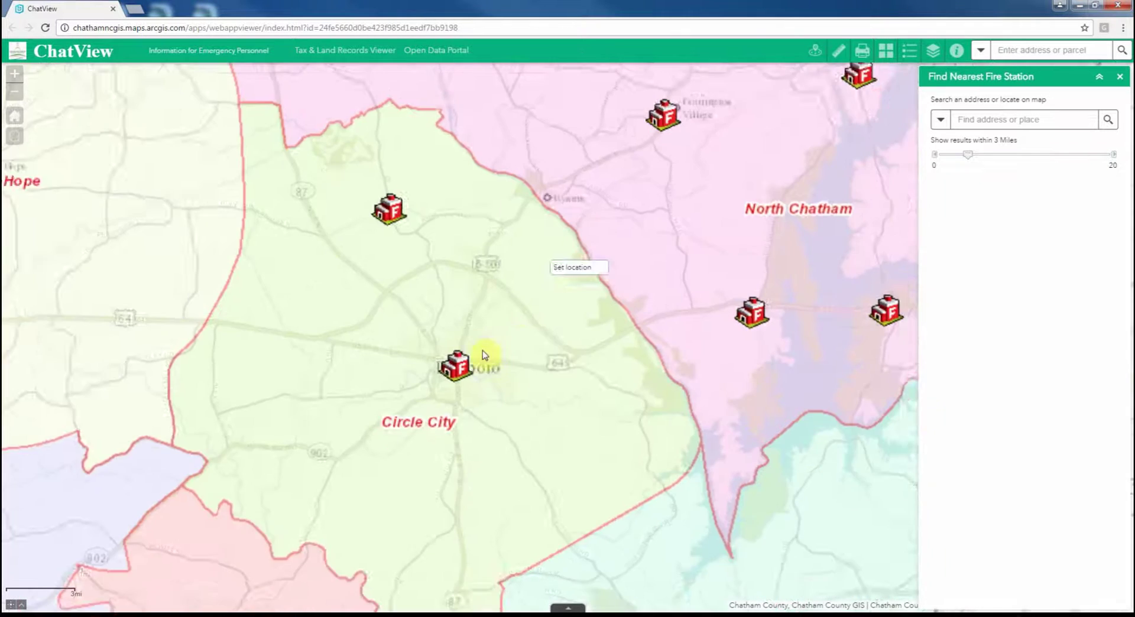
pyautogui.scroll(1, 506, 335)
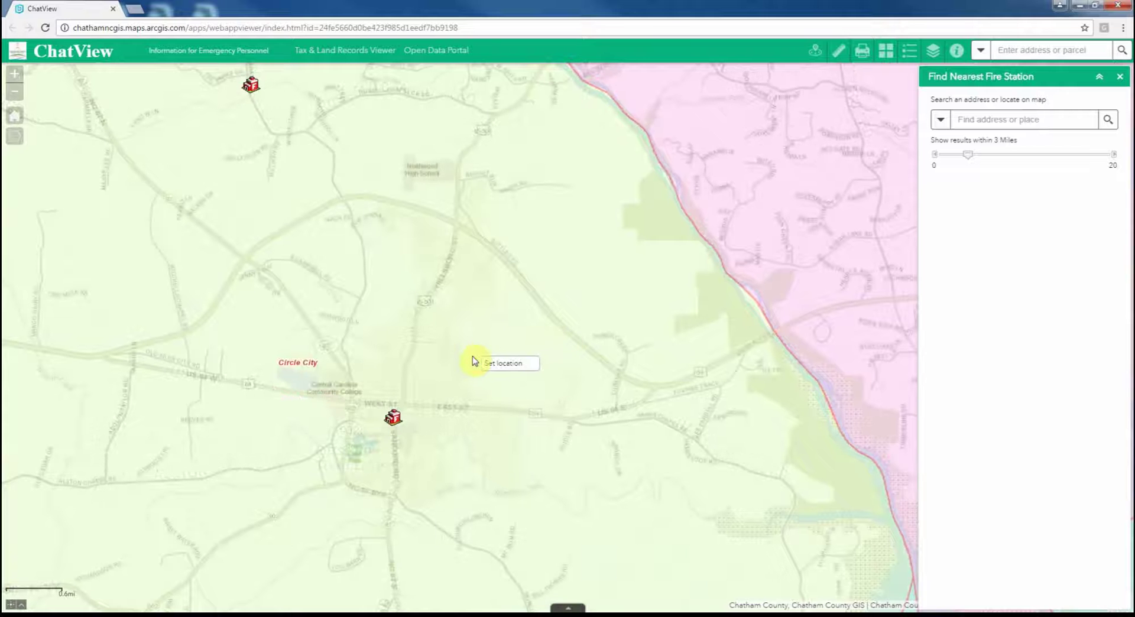
pyautogui.scroll(1, 450, 362)
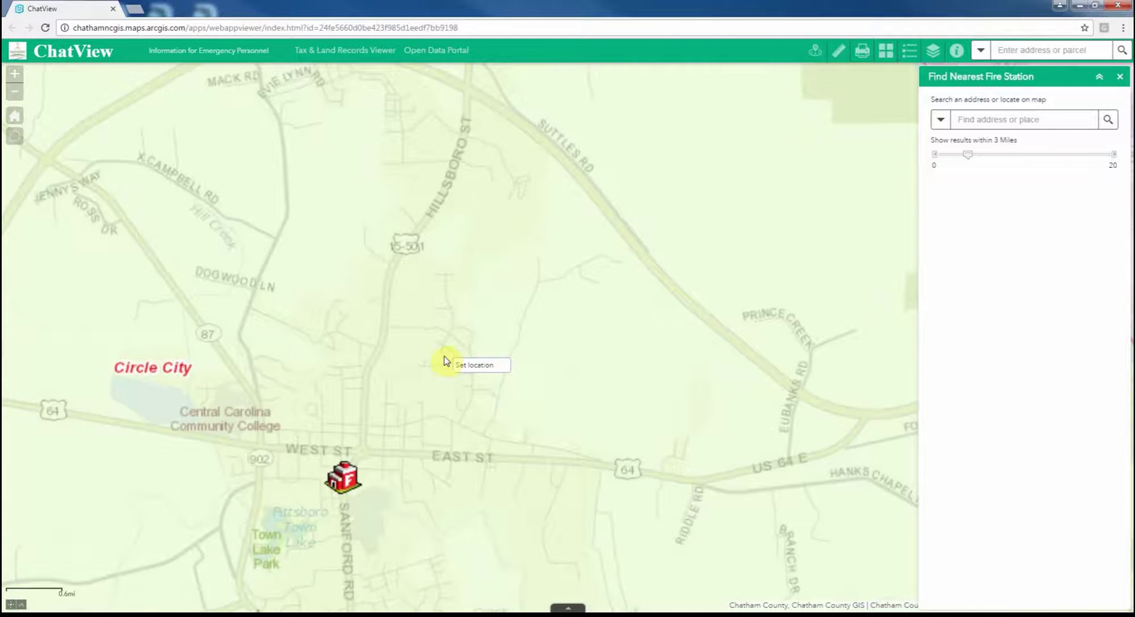
pyautogui.scroll(1, 381, 375)
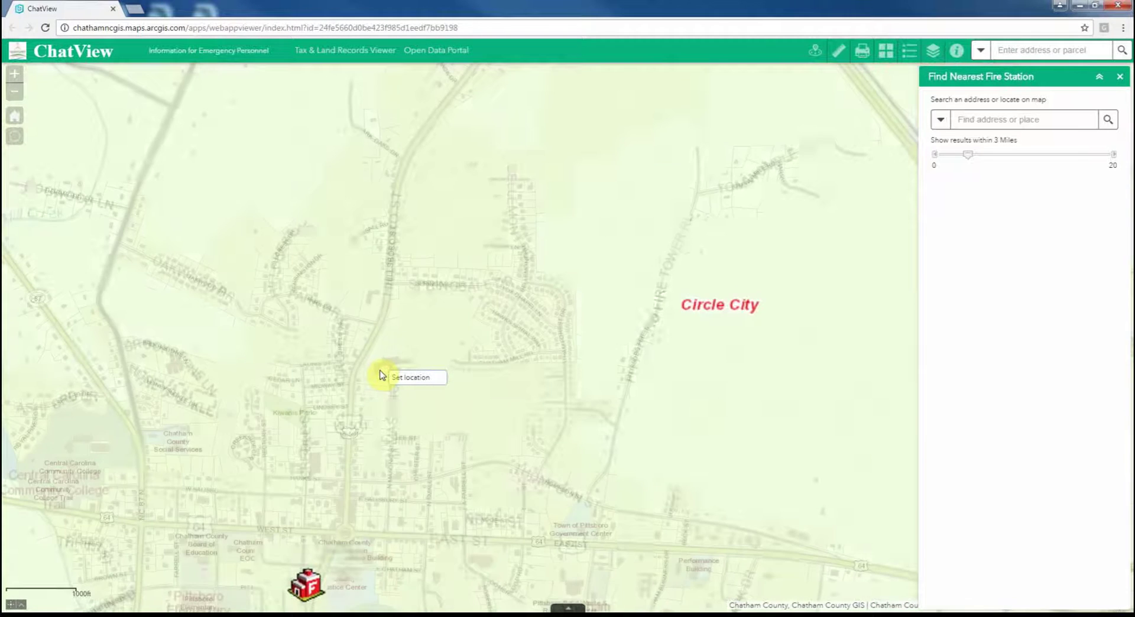
pyautogui.scroll(1, 381, 375)
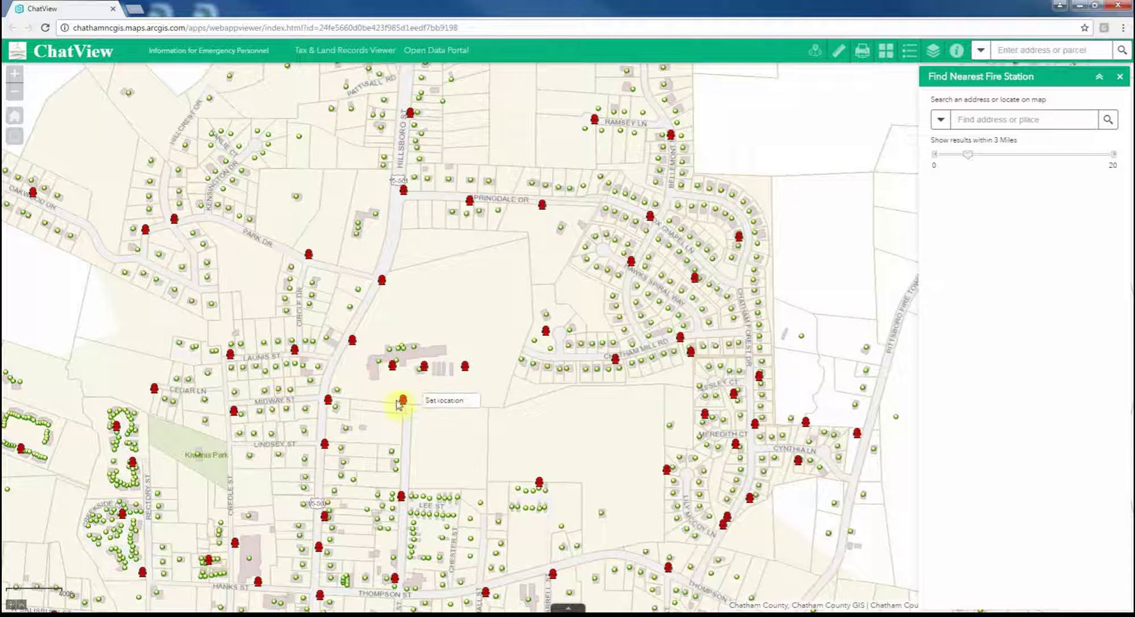
# - Close the fire station finder and view popups for the Chatham Mills parcel, a Masonic St hydrant and an address point
pyautogui.click(1119, 76)
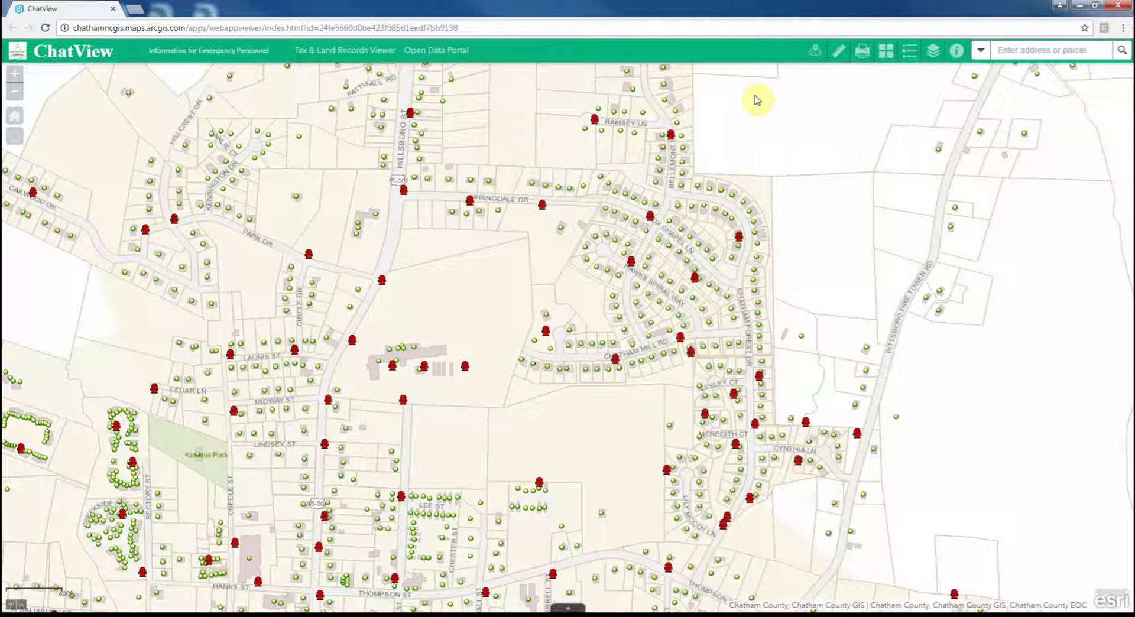
pyautogui.click(464, 368)
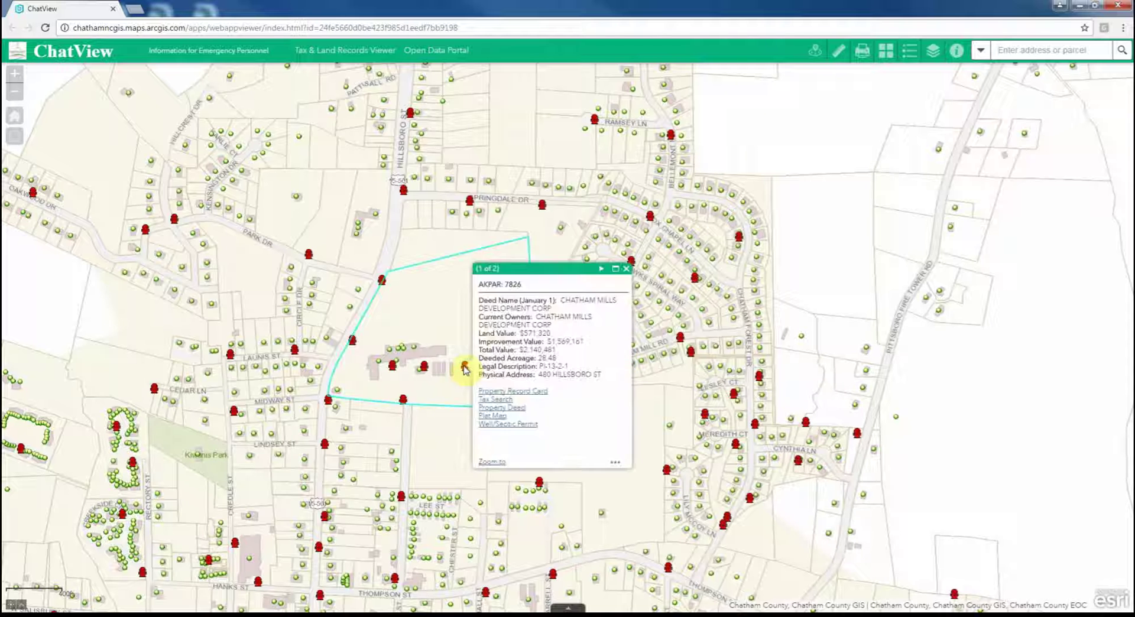
pyautogui.click(404, 402)
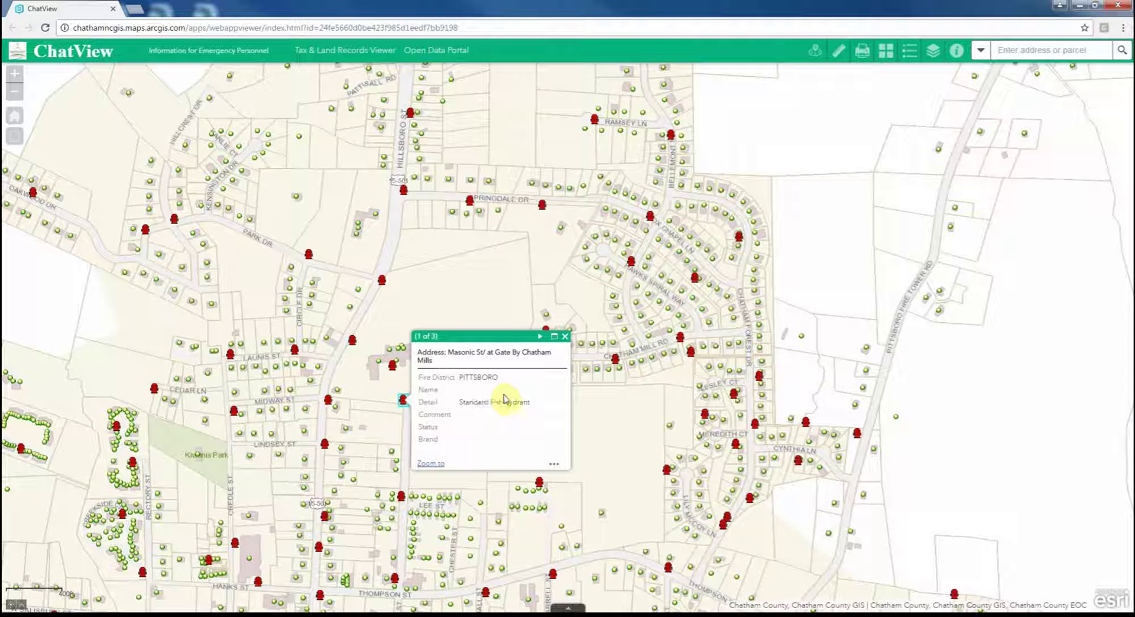
pyautogui.click(499, 285)
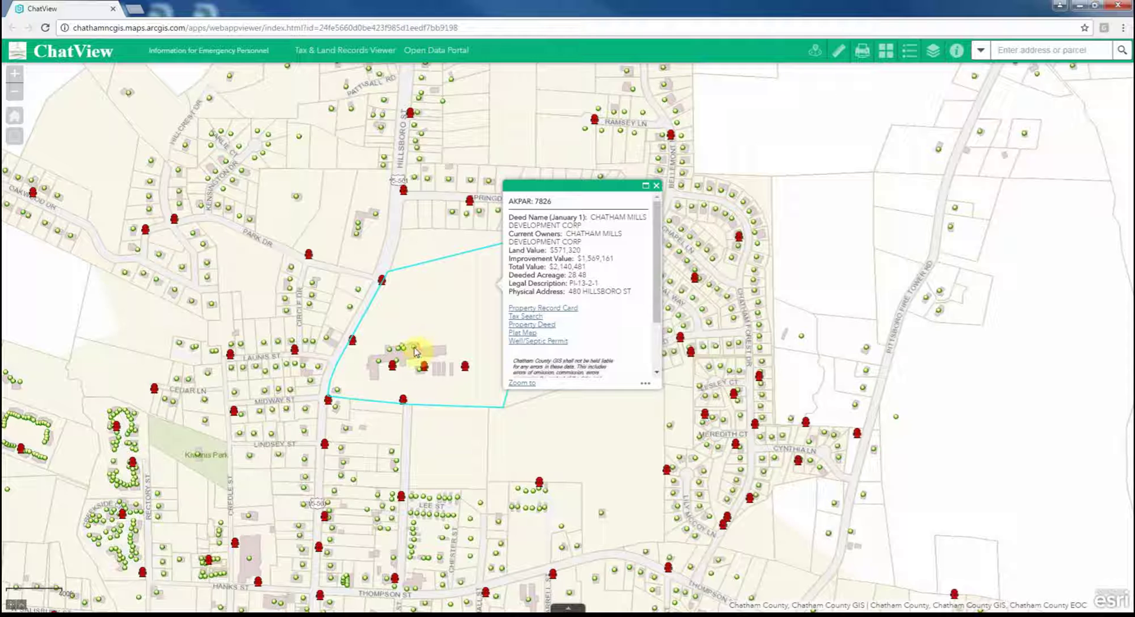
pyautogui.click(415, 351)
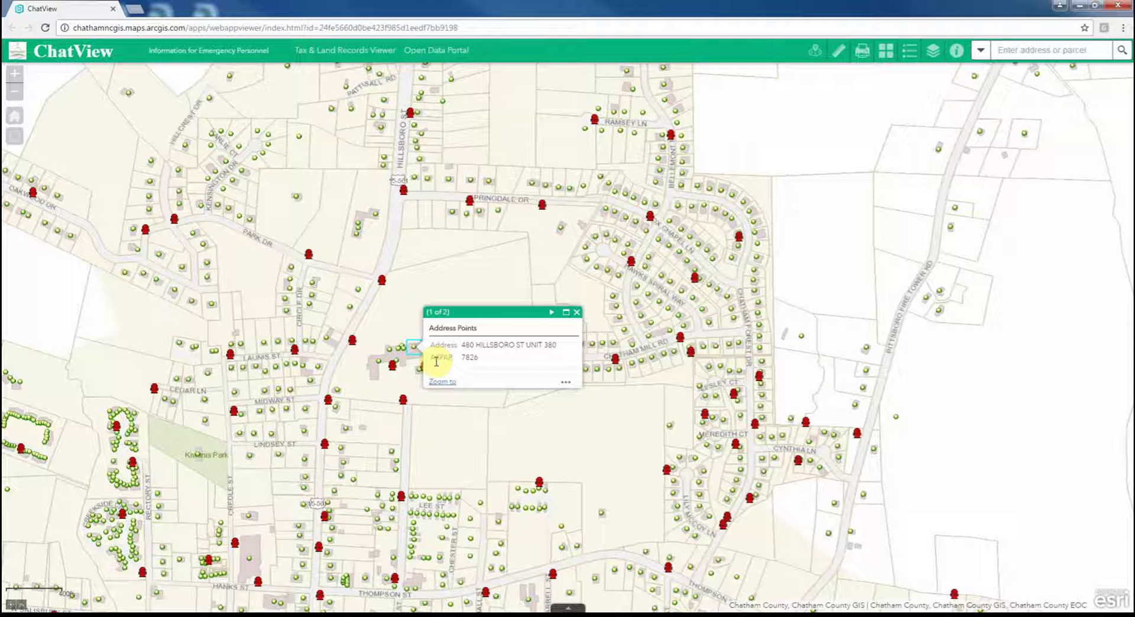
# - Switch the search source through Address Points, Parcel Number and Deed Name
pyautogui.click(983, 52)
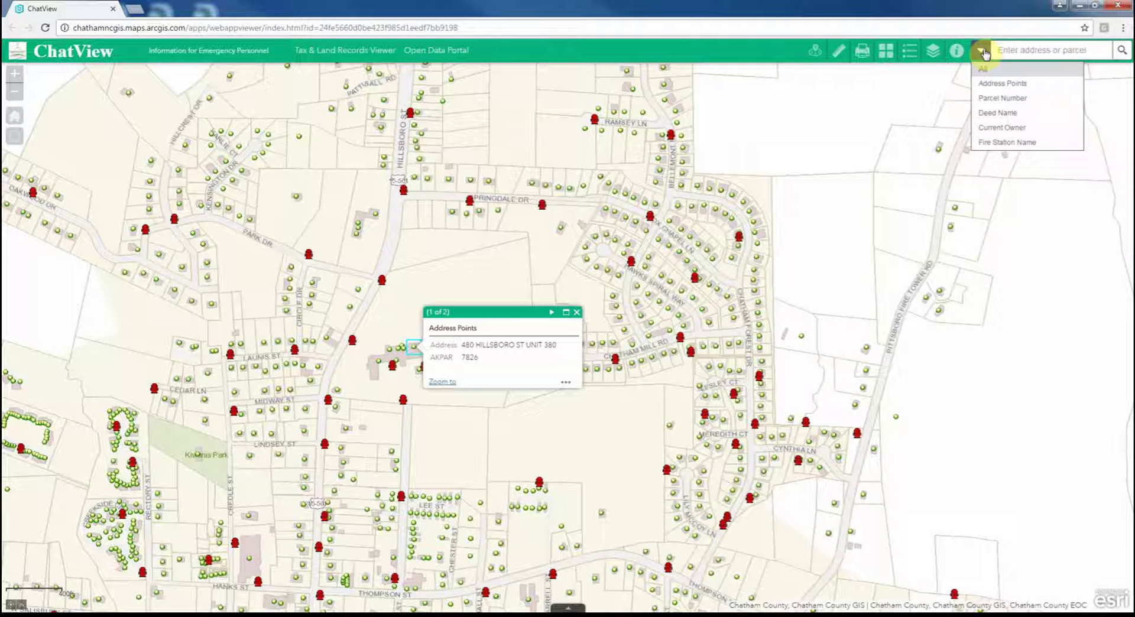
pyautogui.click(1000, 84)
pyautogui.click(980, 51)
pyautogui.click(992, 100)
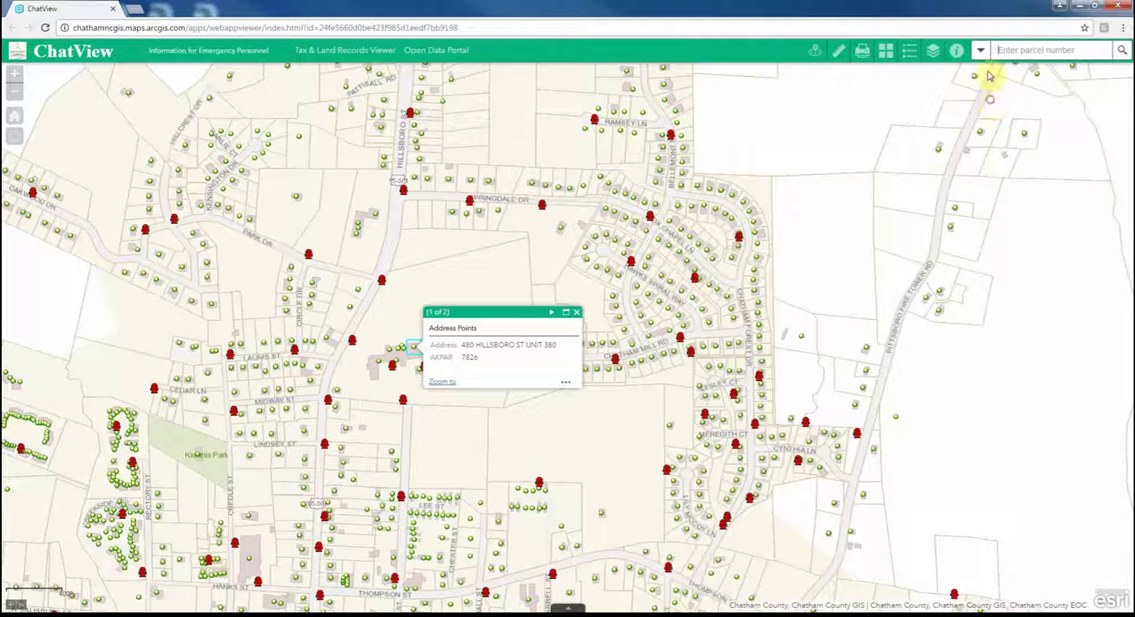
pyautogui.click(981, 50)
pyautogui.click(995, 112)
# - Try Current Owner as the search source, then return to Address Points
pyautogui.click(981, 49)
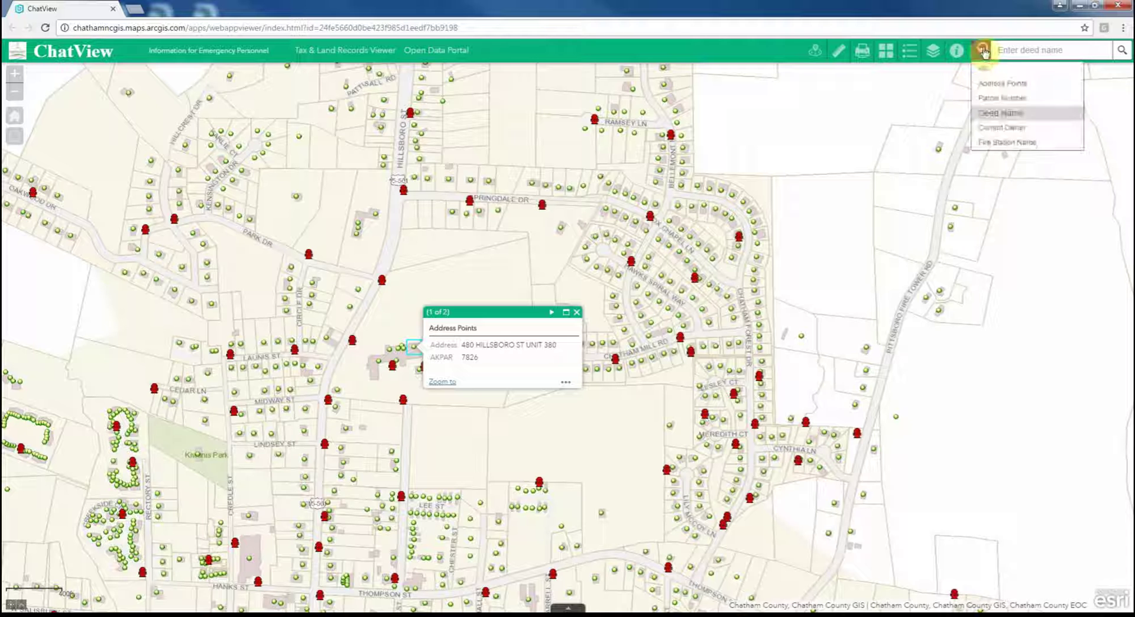
pyautogui.click(981, 49)
pyautogui.click(981, 49)
pyautogui.click(1005, 126)
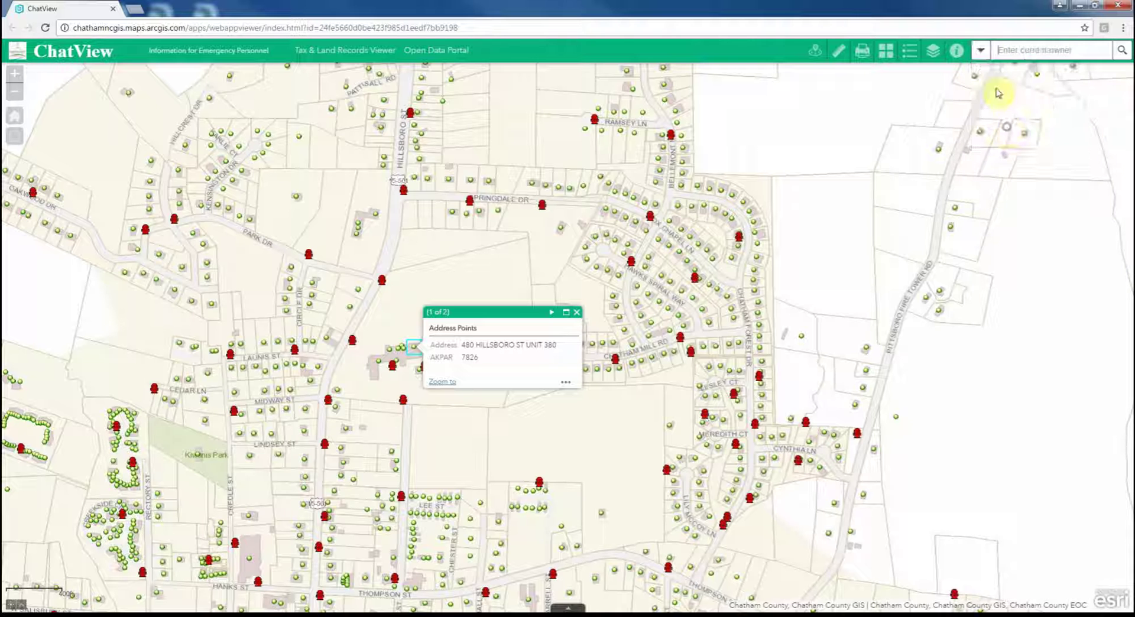
pyautogui.click(981, 51)
pyautogui.click(995, 125)
pyautogui.click(981, 55)
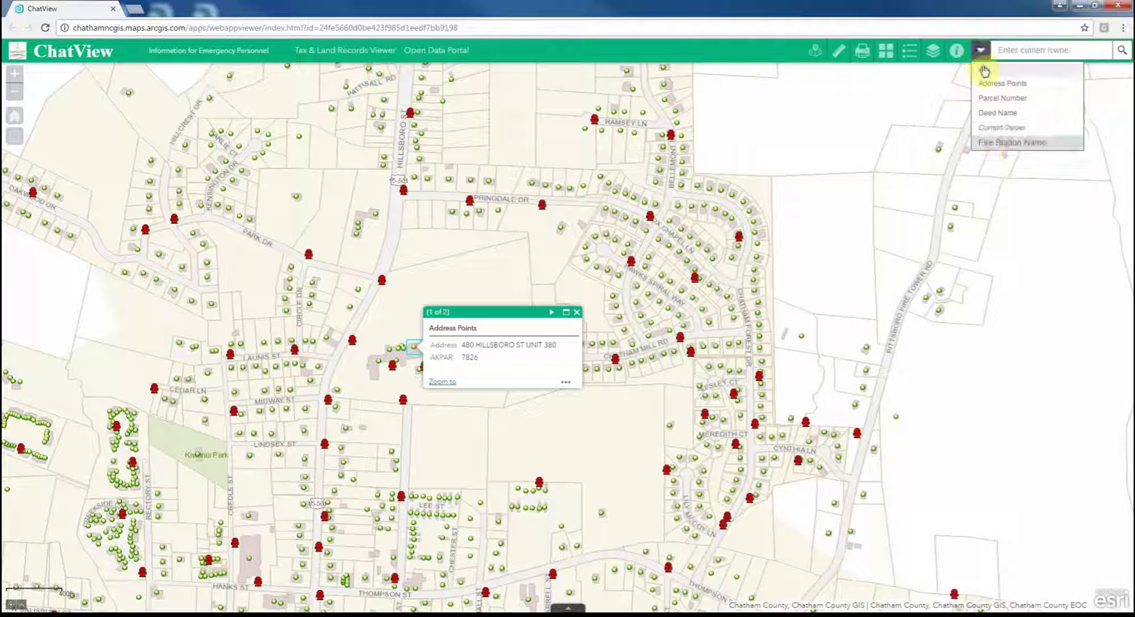
pyautogui.click(992, 79)
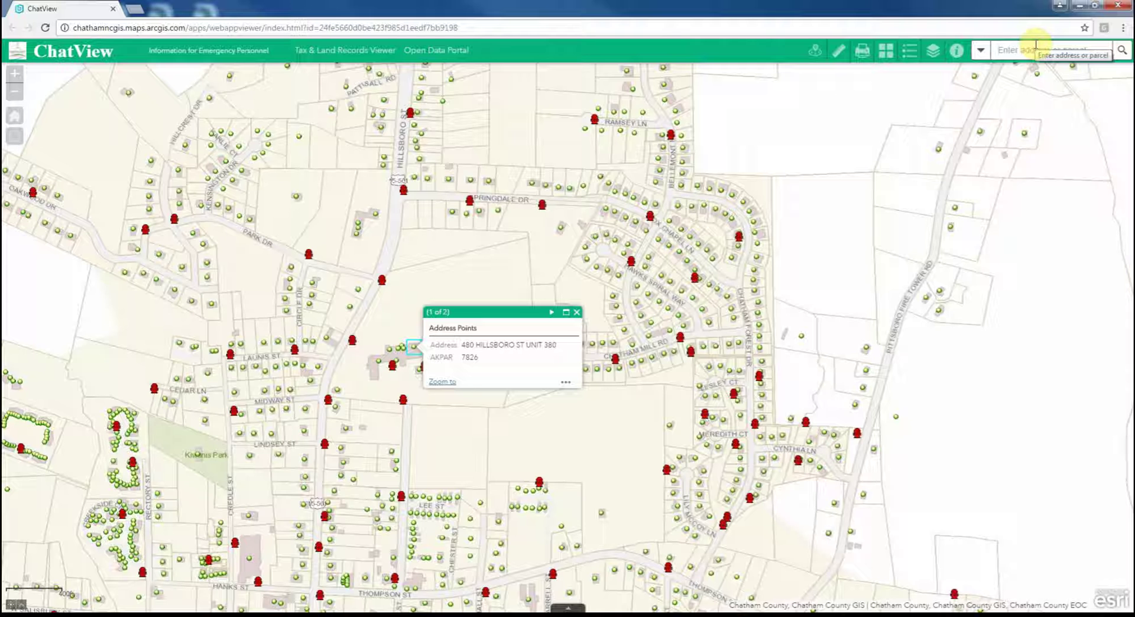
# - Search 20049 and pick the Parcel Number suggestion to highlight the parcel
pyautogui.write('20049')
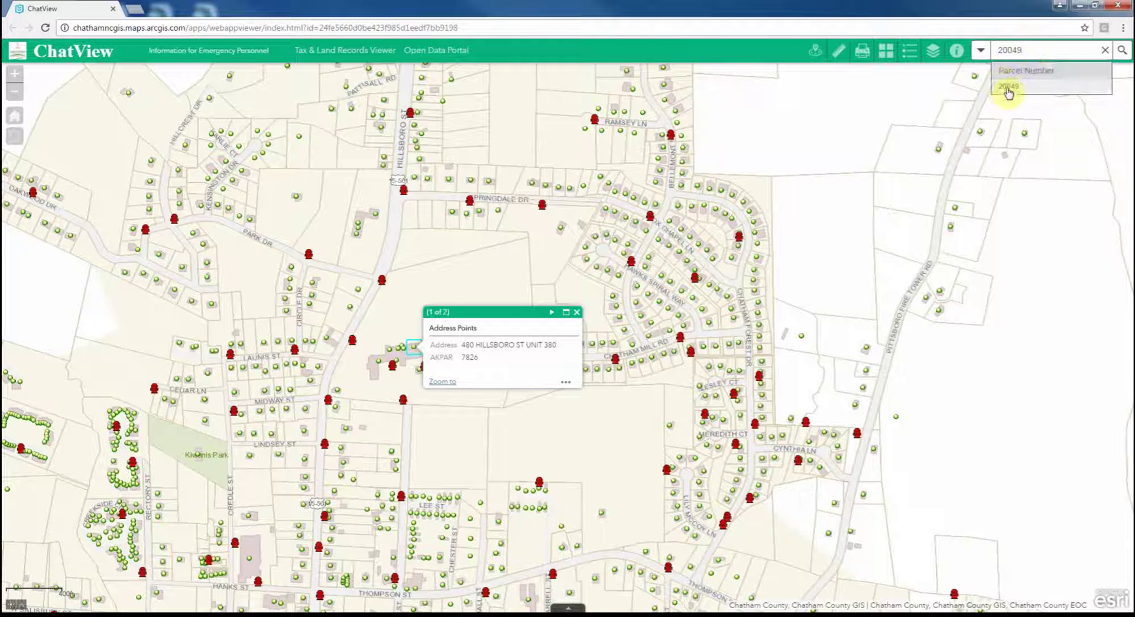
pyautogui.click(1008, 88)
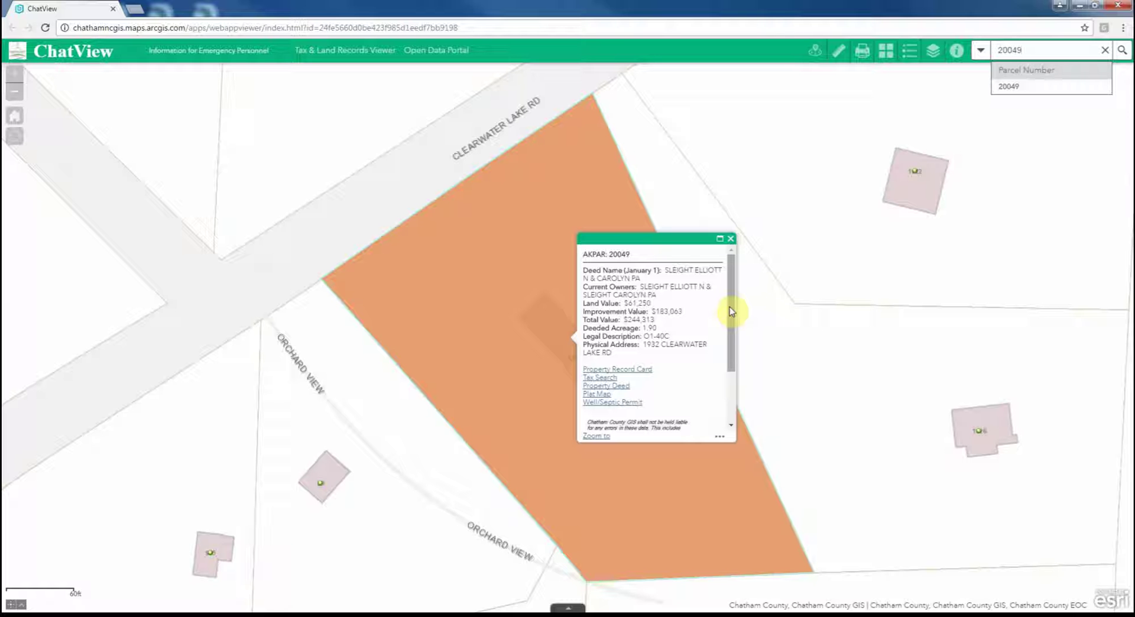
# - Open parcel 20049's Property Record Card, Property Deed and Plat Map pages
pyautogui.click(618, 369)
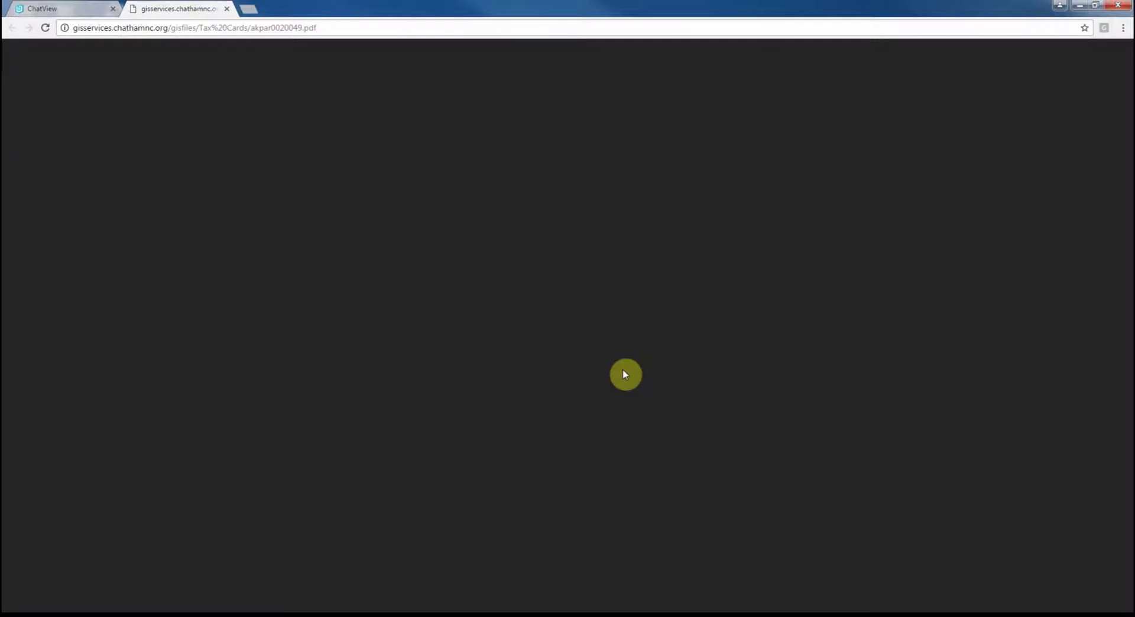
pyautogui.click(42, 9)
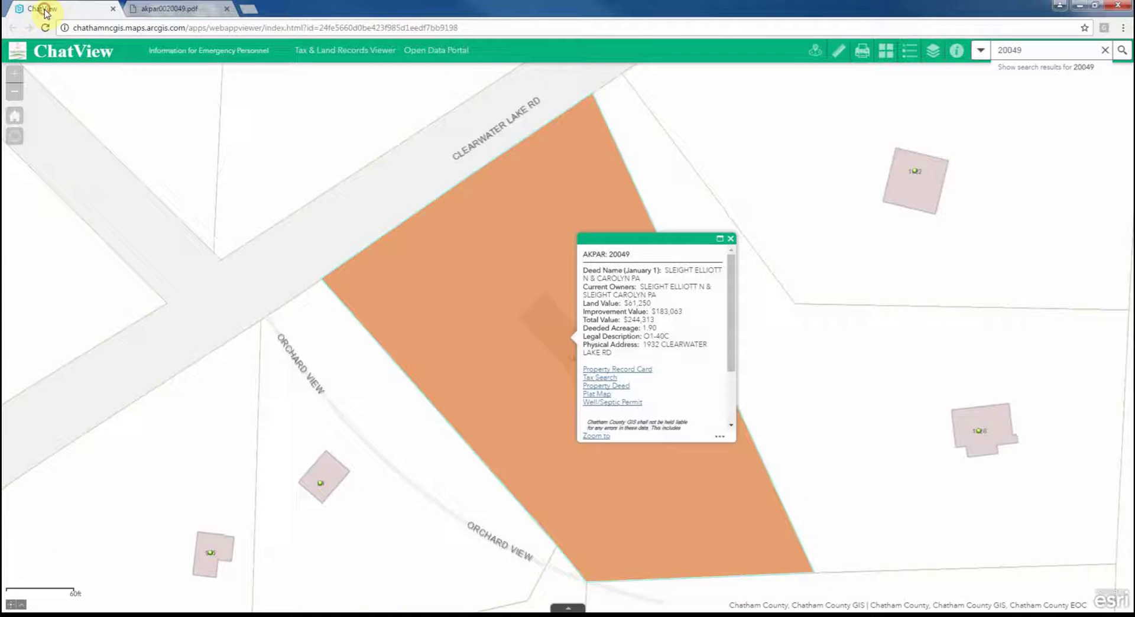
pyautogui.click(605, 387)
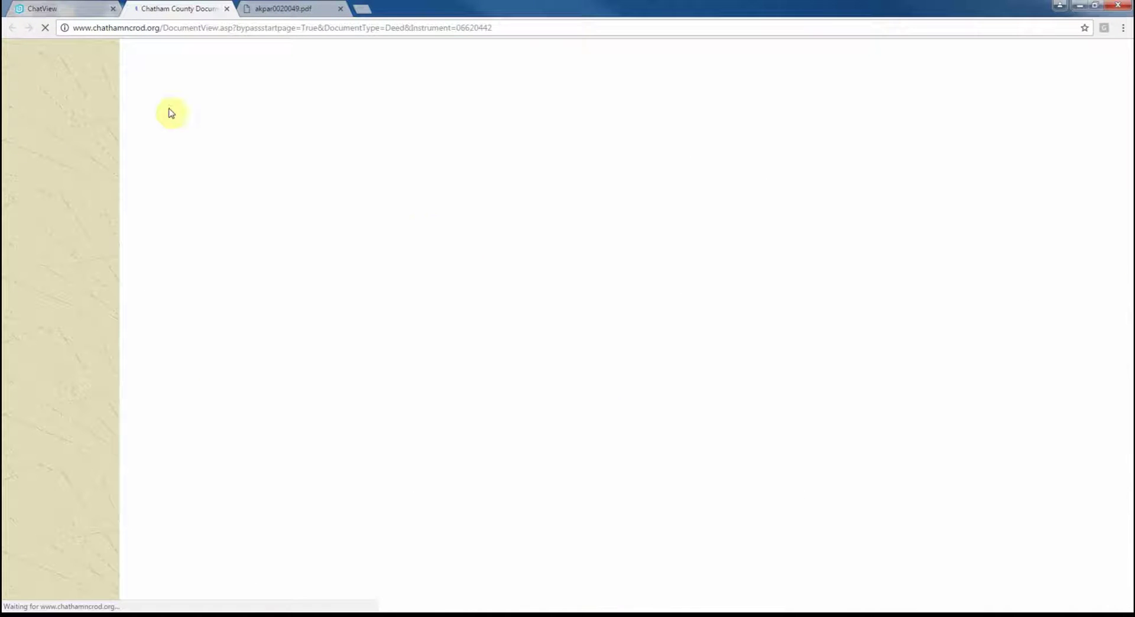
pyautogui.click(43, 9)
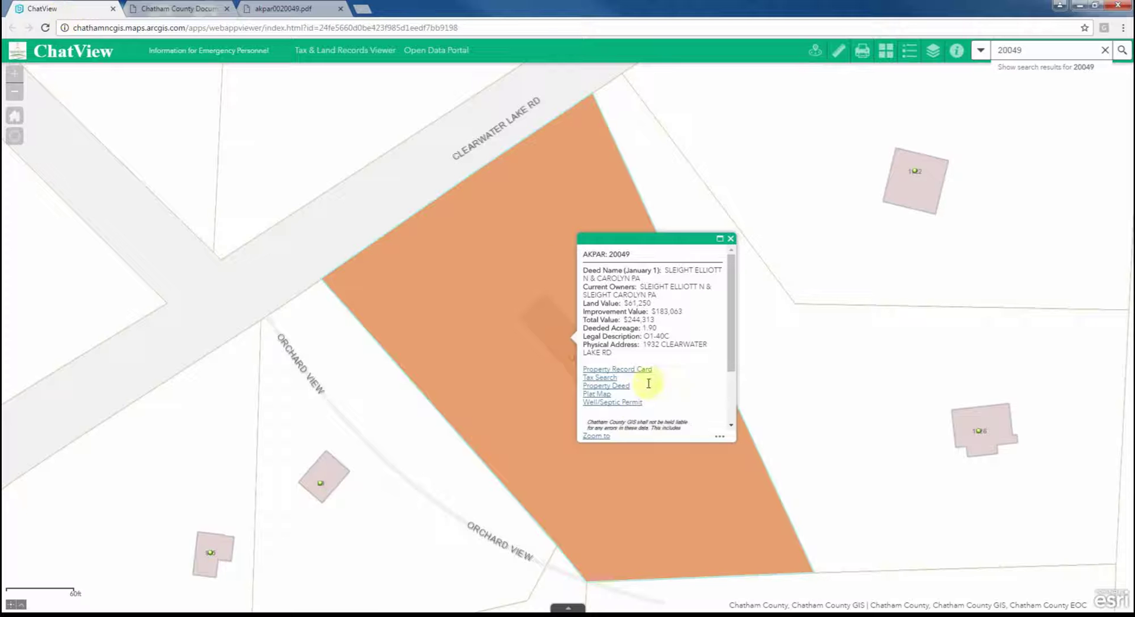
pyautogui.click(599, 395)
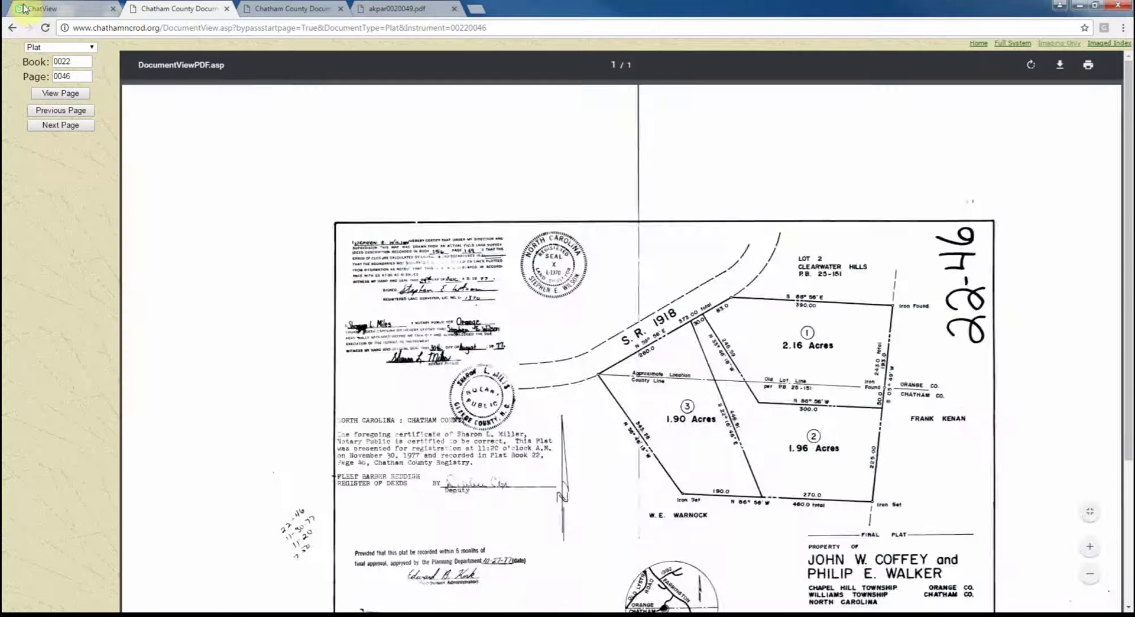
pyautogui.click(42, 8)
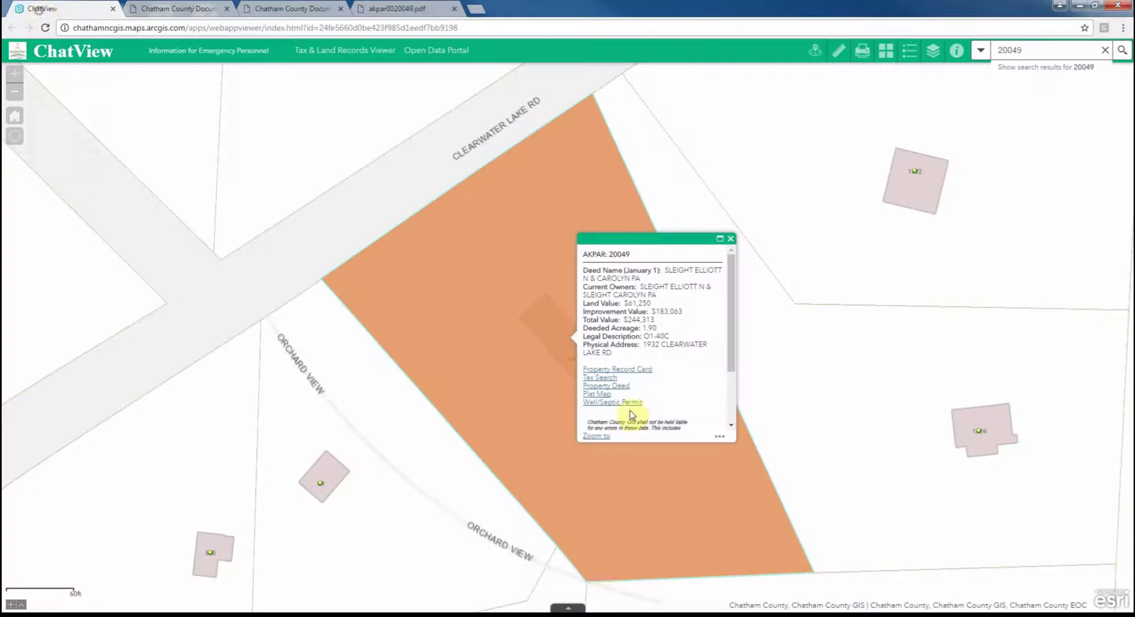
# - Open the parcel's Tax Search and Well/Septic Permit pages, then show the attribute tables
pyautogui.click(608, 378)
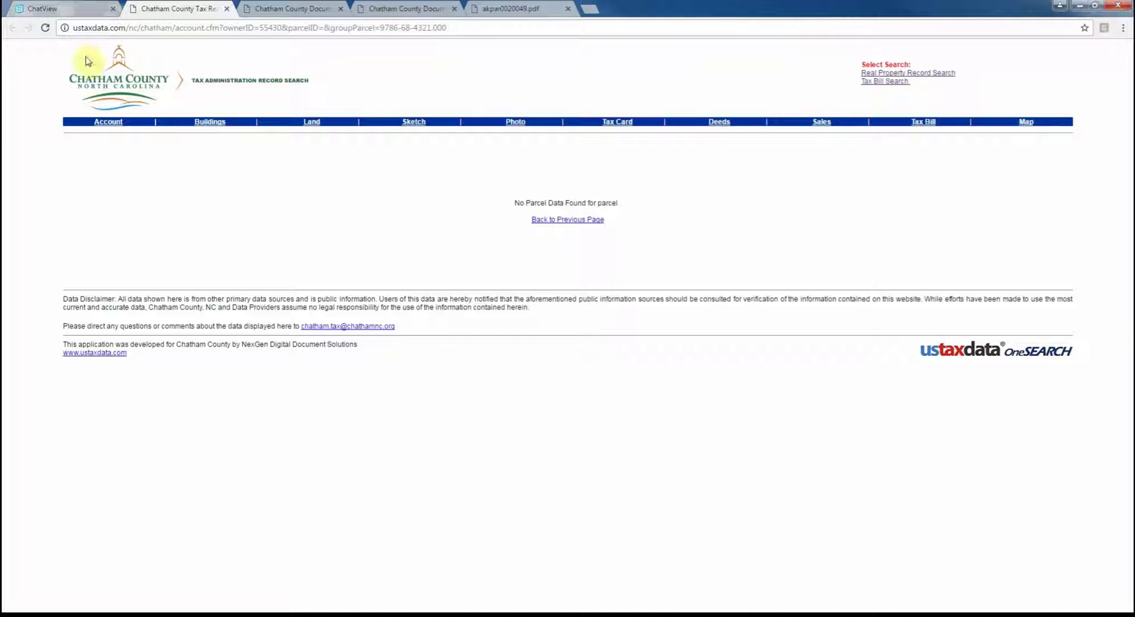
pyautogui.click(70, 15)
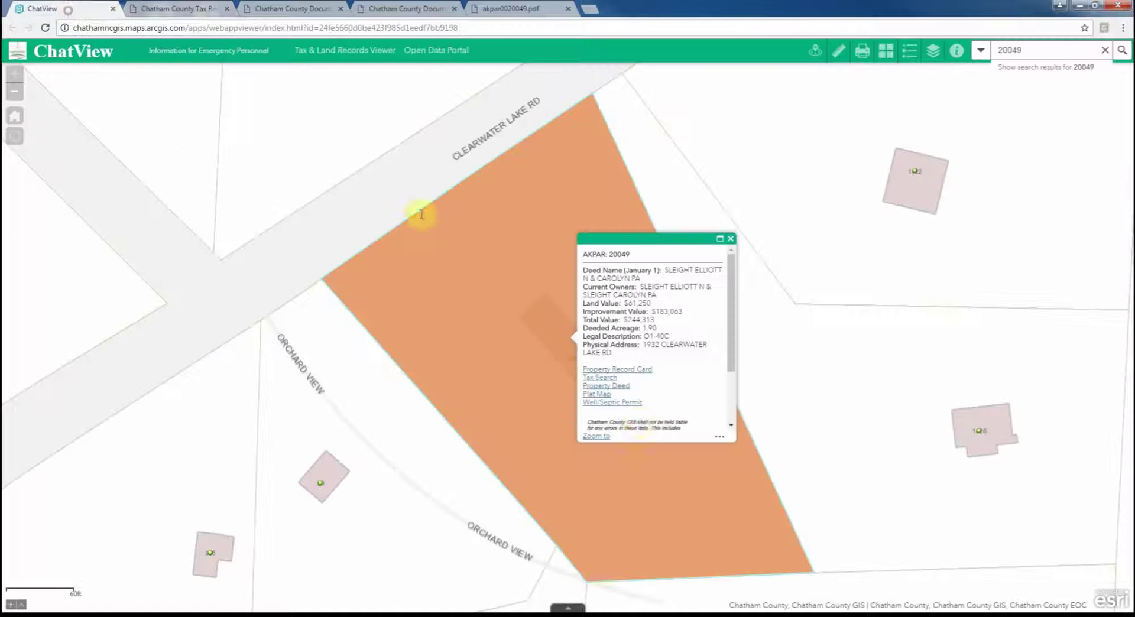
pyautogui.click(611, 405)
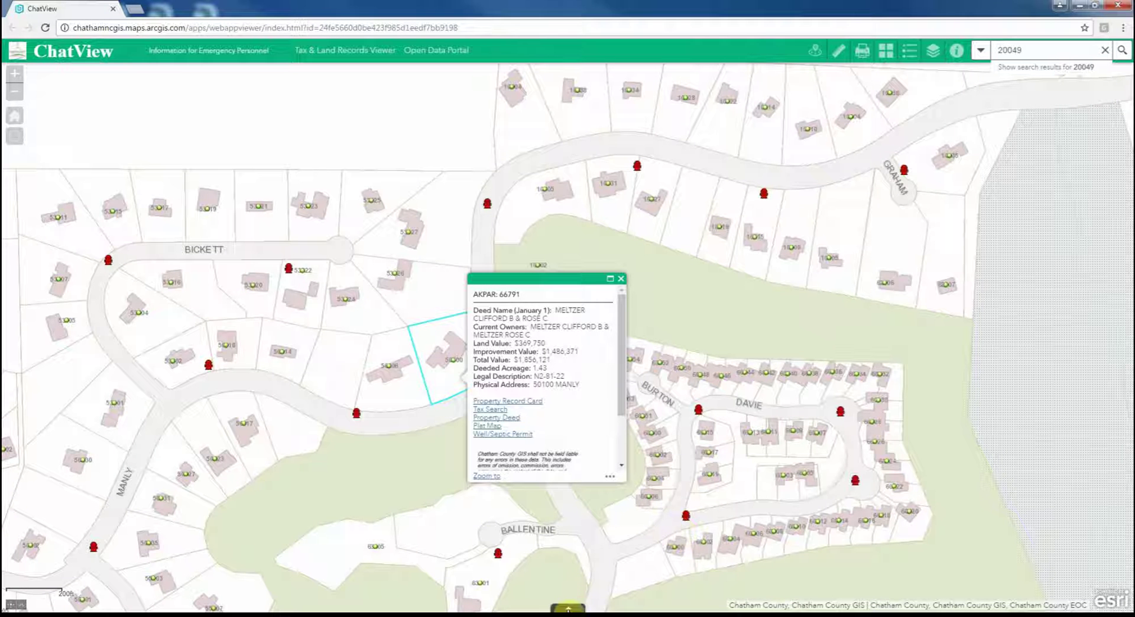
pyautogui.click(568, 609)
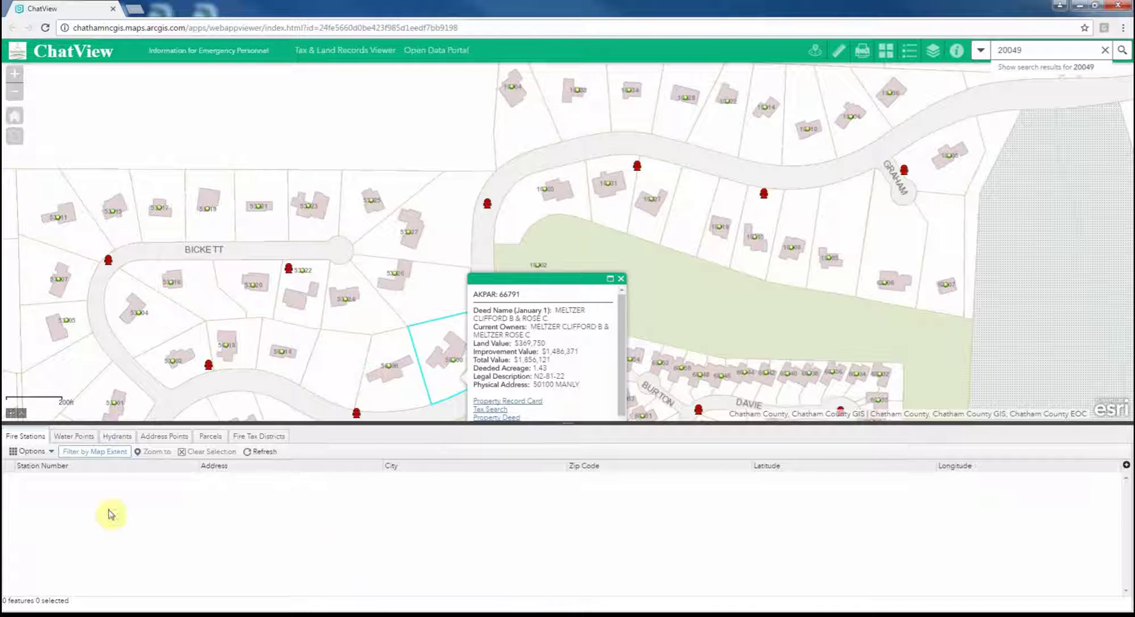
# - List all Hydrants records, select and zoom to the Pittsboro water tank, and export it to CSV
pyautogui.click(85, 441)
pyautogui.click(118, 440)
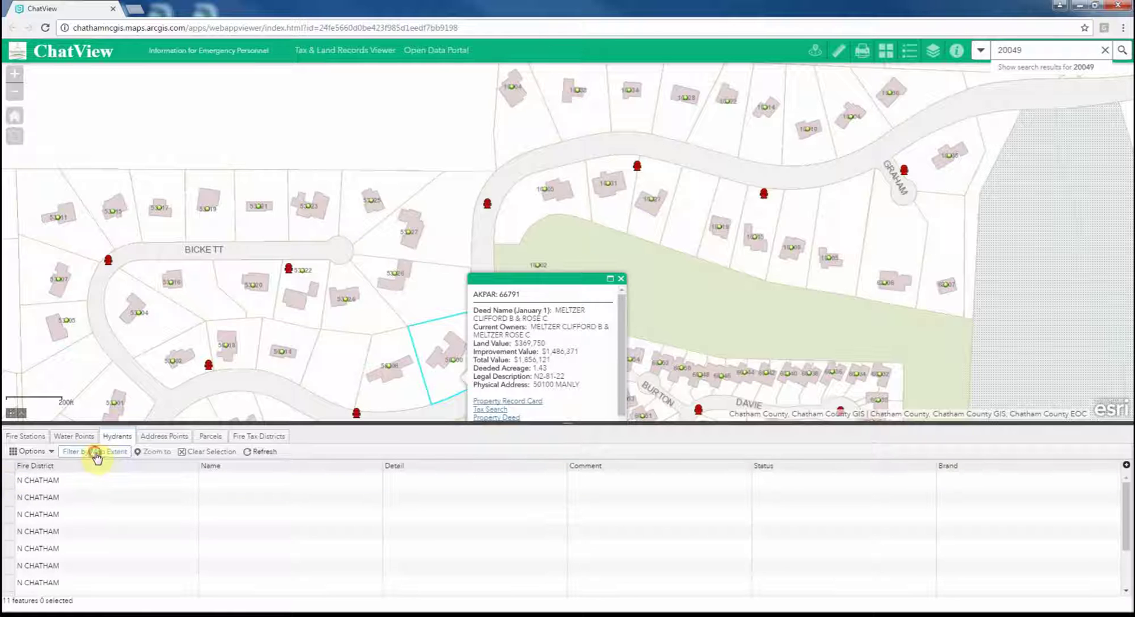
pyautogui.click(97, 454)
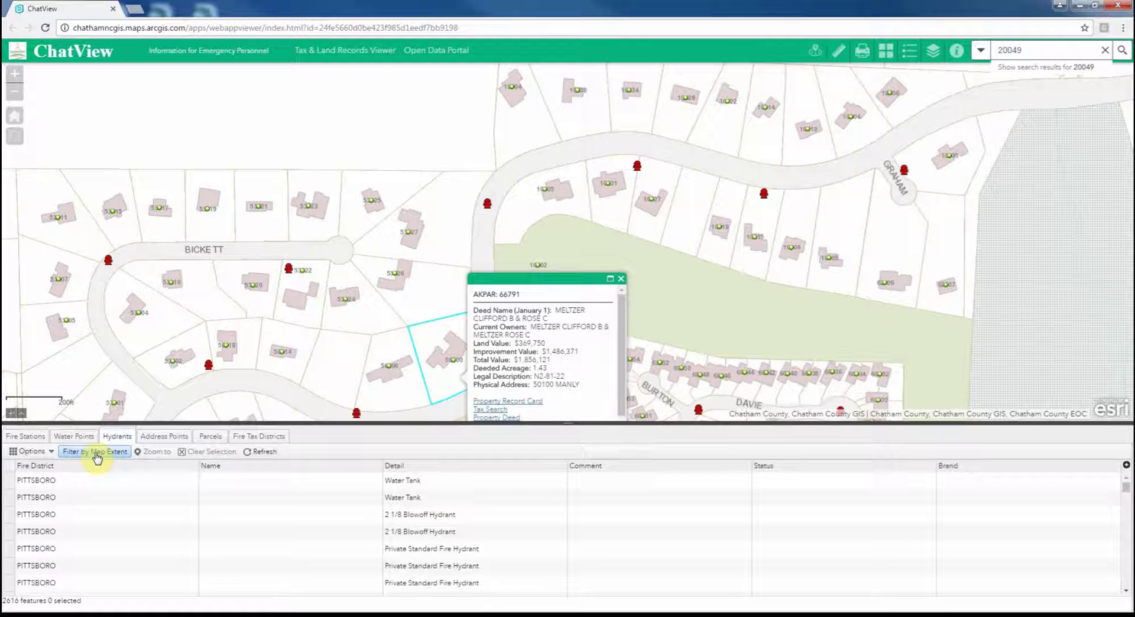
pyautogui.click(10, 486)
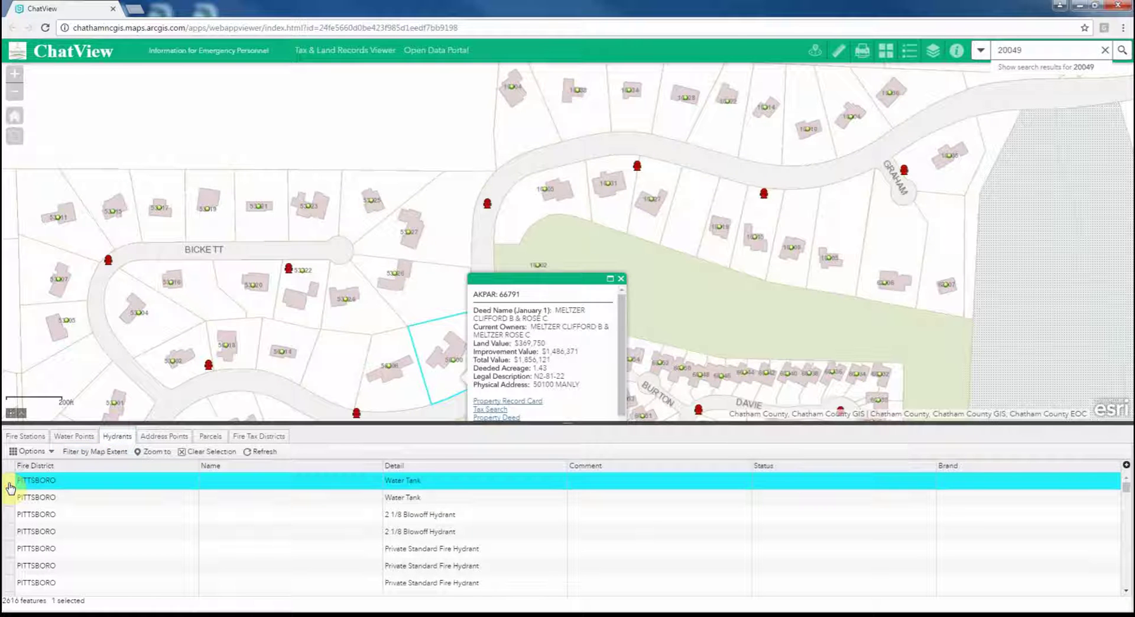
pyautogui.click(149, 453)
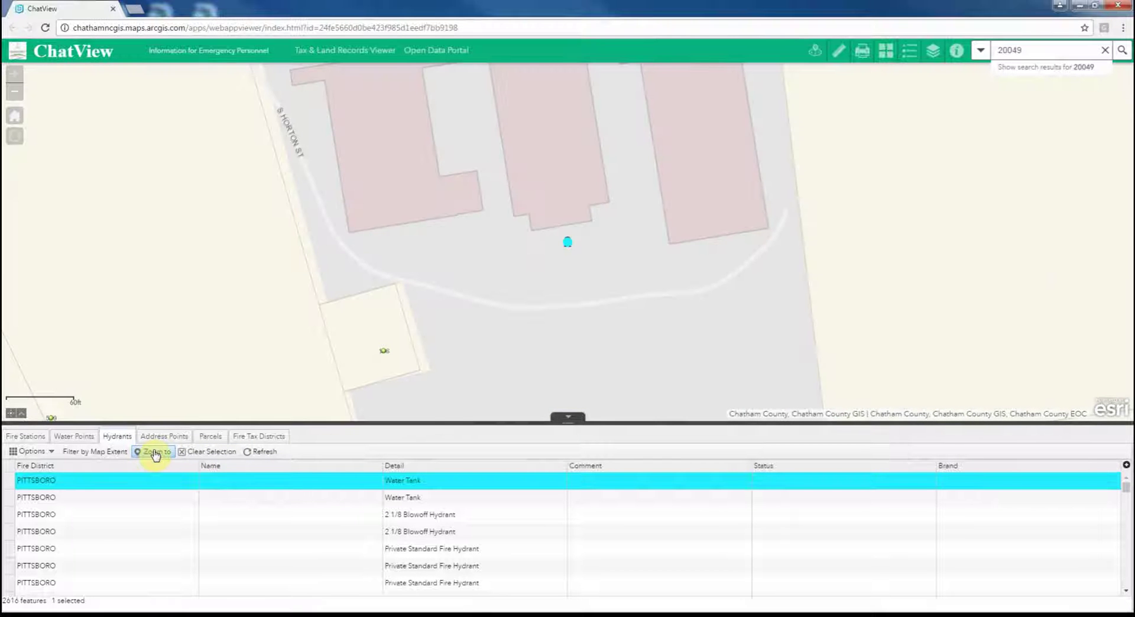
pyautogui.click(25, 452)
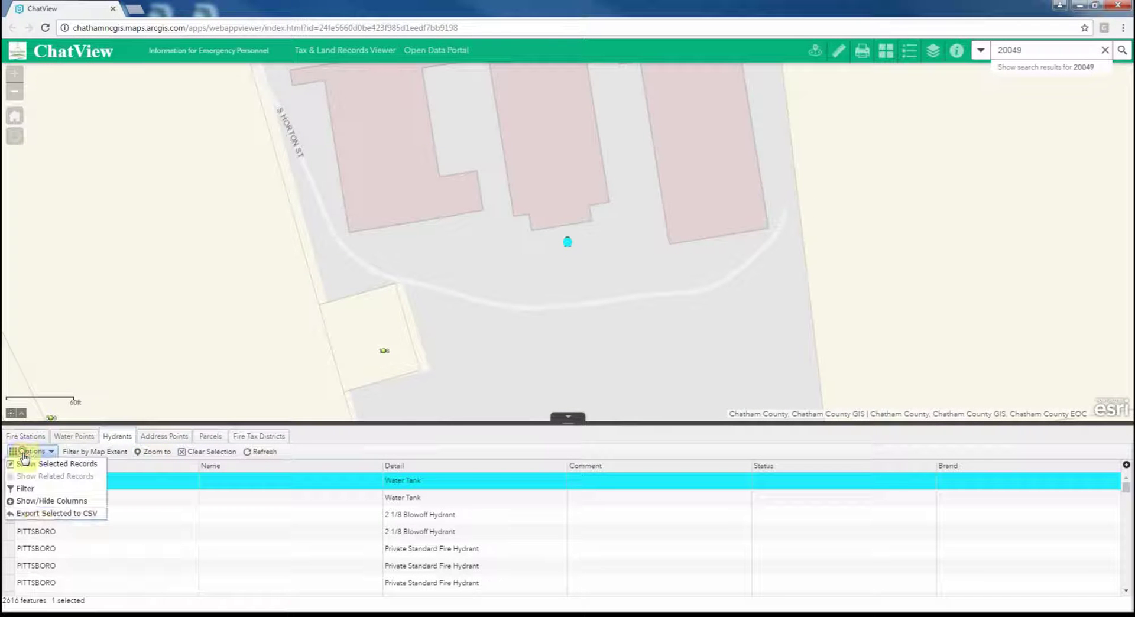
pyautogui.click(41, 514)
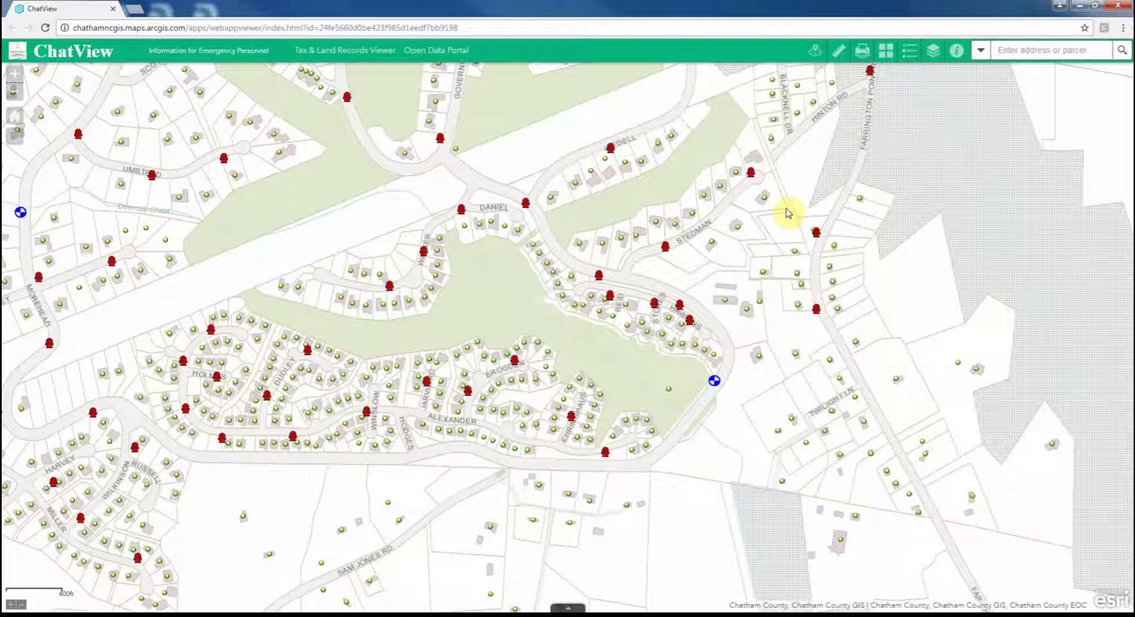
# - Turn off the Water Points and Hydrants layers in the ChatView layer group
pyautogui.click(933, 54)
pyautogui.click(934, 125)
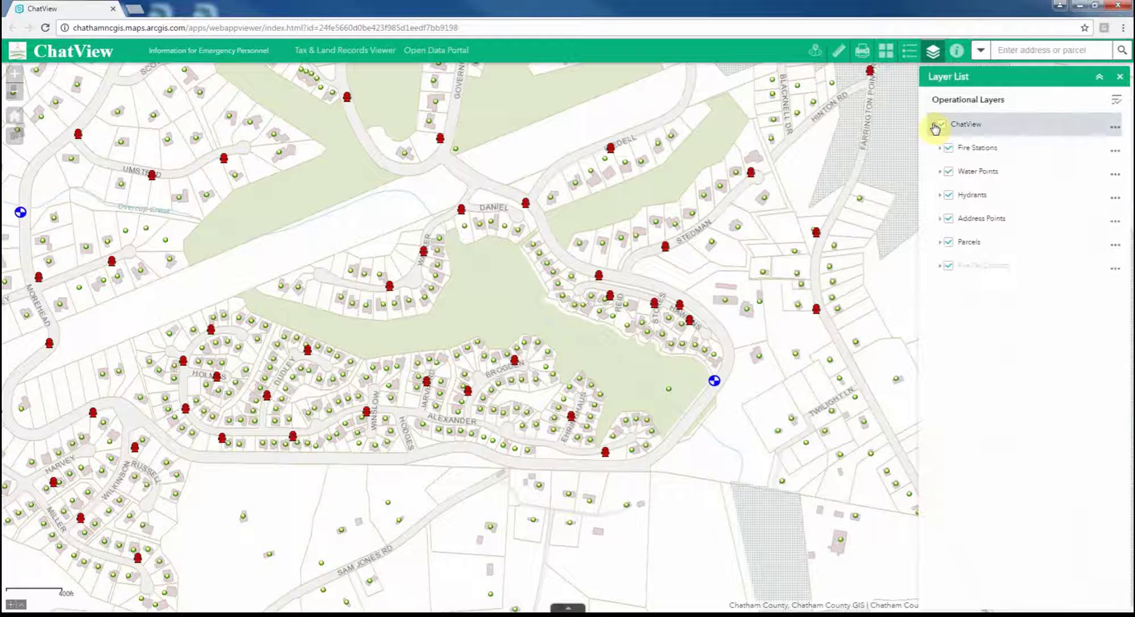
pyautogui.click(948, 172)
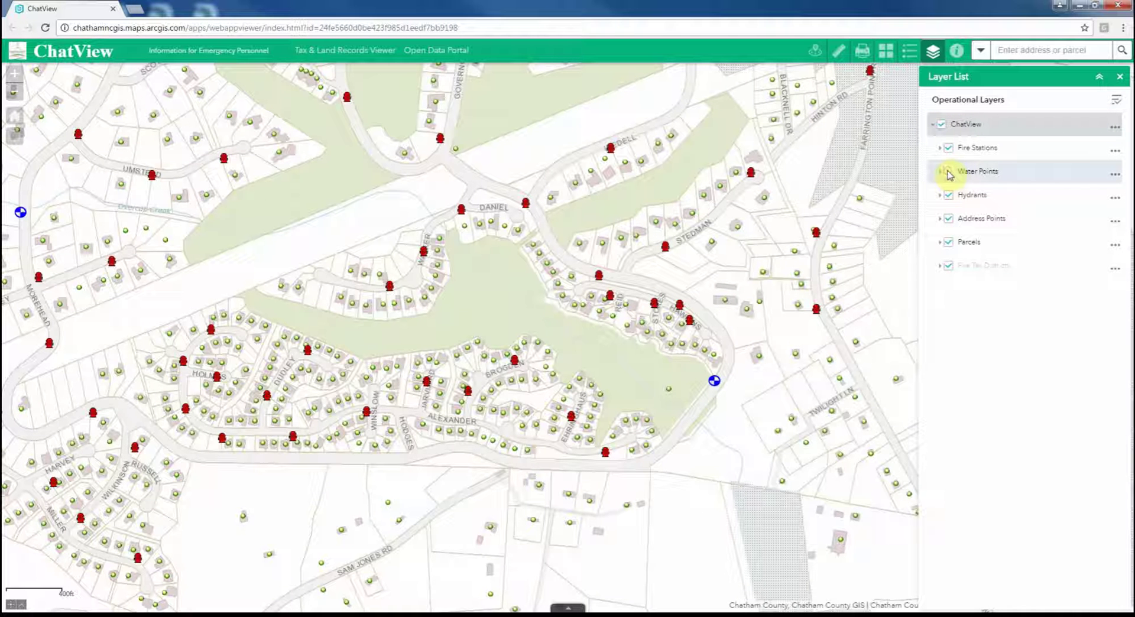
pyautogui.click(949, 196)
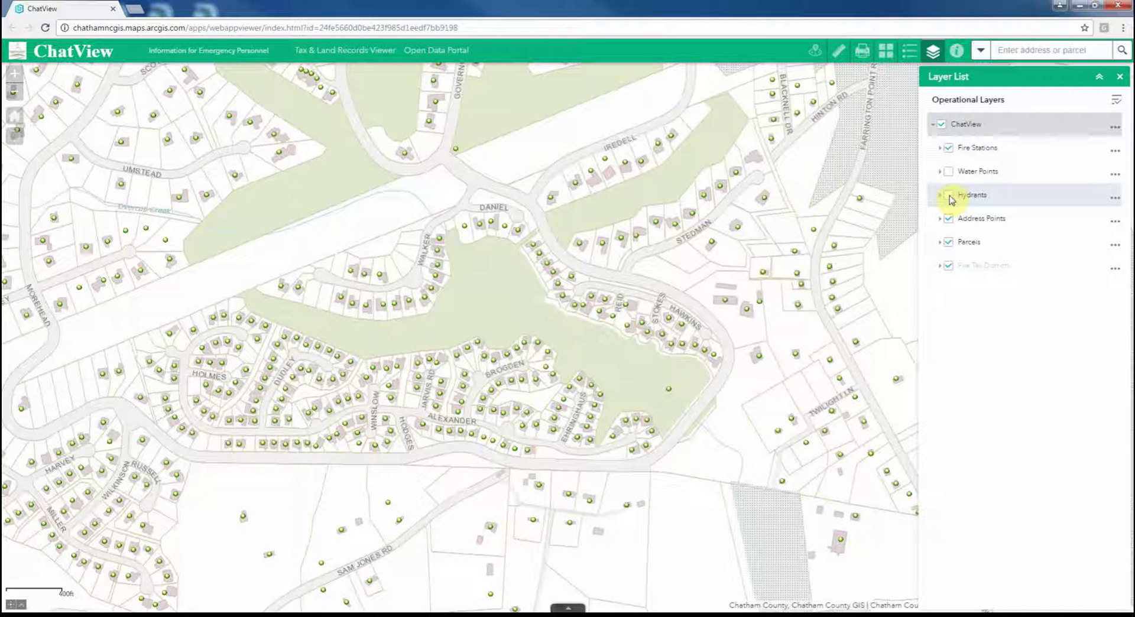
pyautogui.click(910, 52)
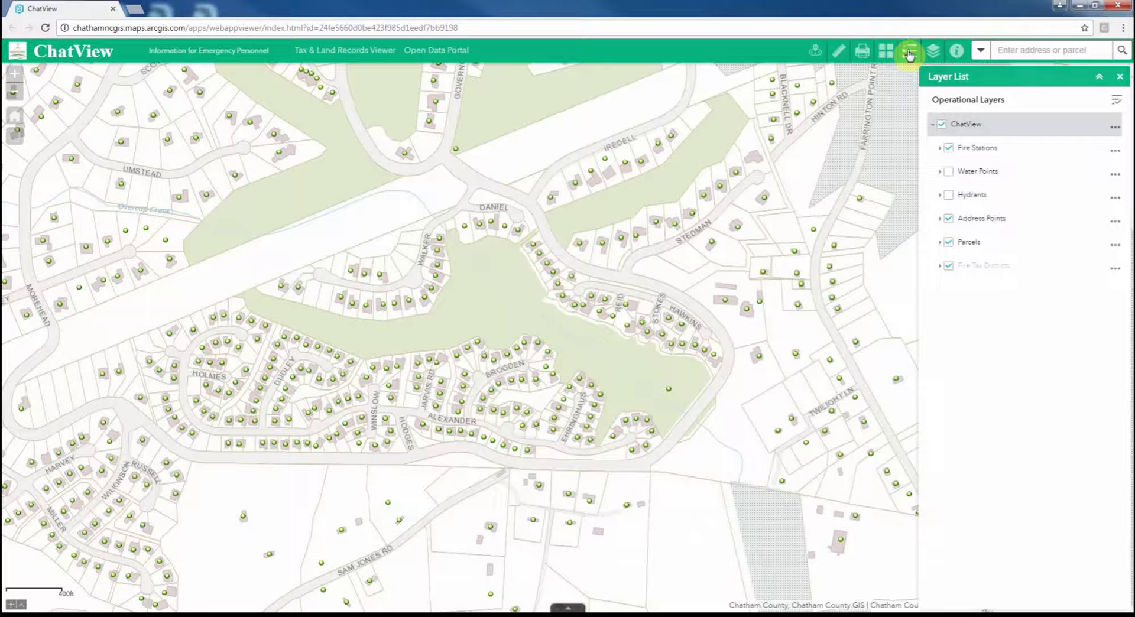
# - Turn Water Points and Hydrants back on and display the map legend
pyautogui.click(933, 52)
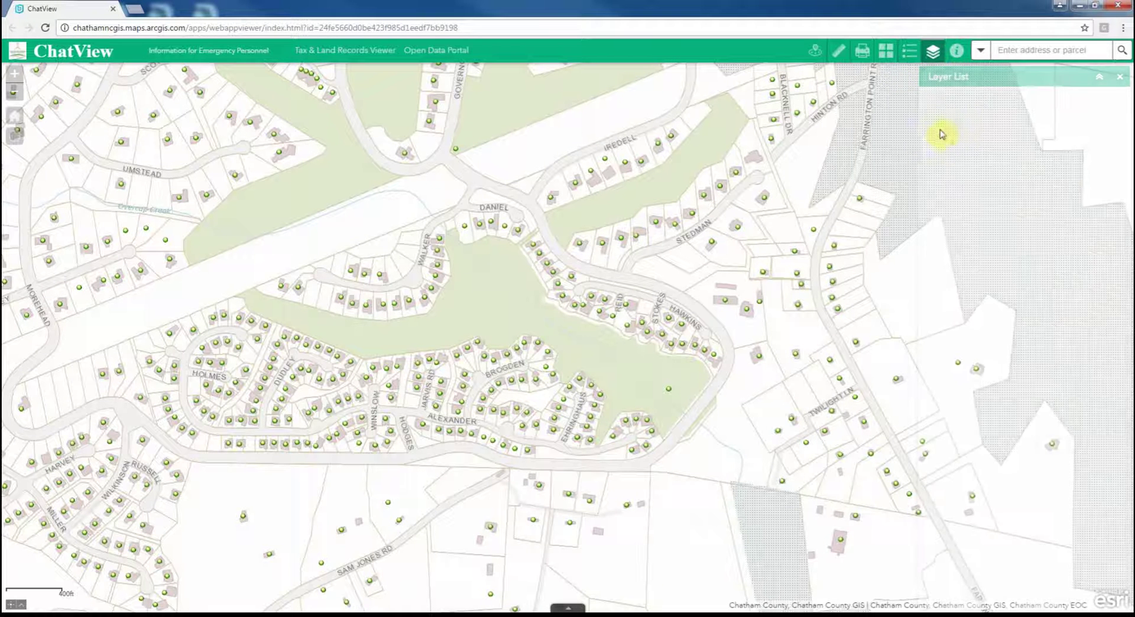
pyautogui.click(956, 173)
pyautogui.click(957, 197)
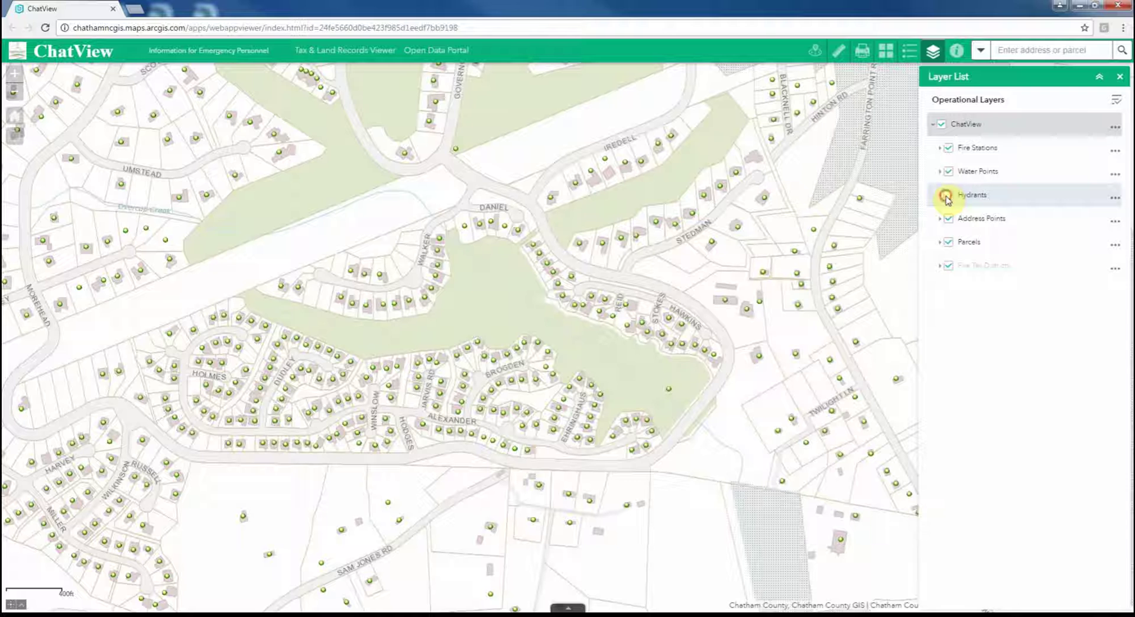
pyautogui.click(910, 53)
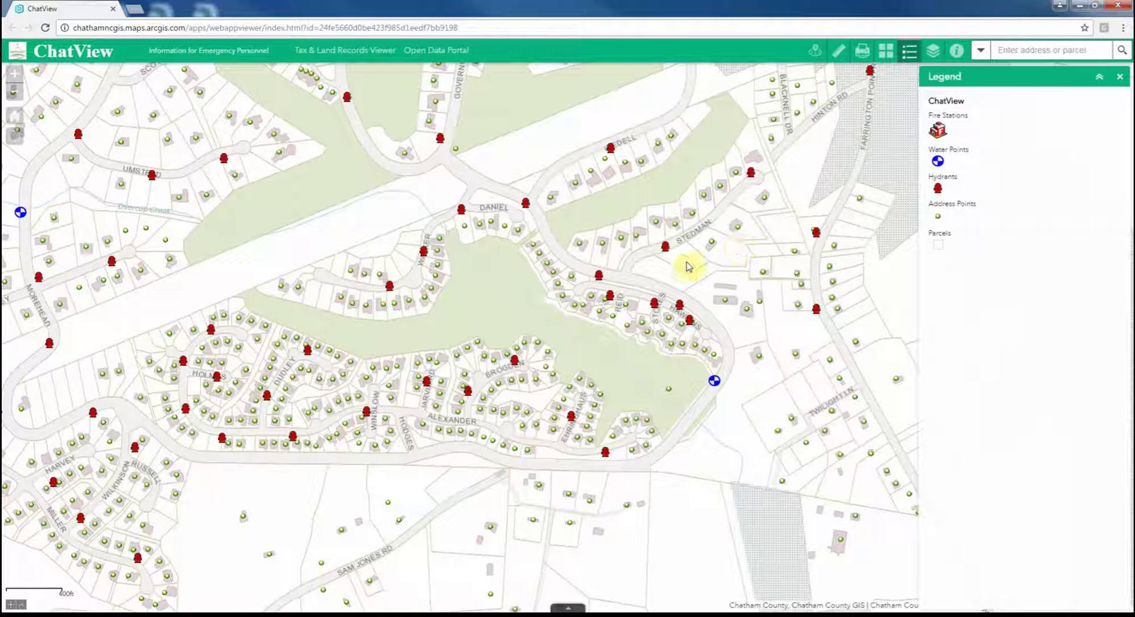
# - Zoom the map out and open the Print panel for an 8.5 X 11 Landscape PDF
pyautogui.scroll(-2, 689, 266)
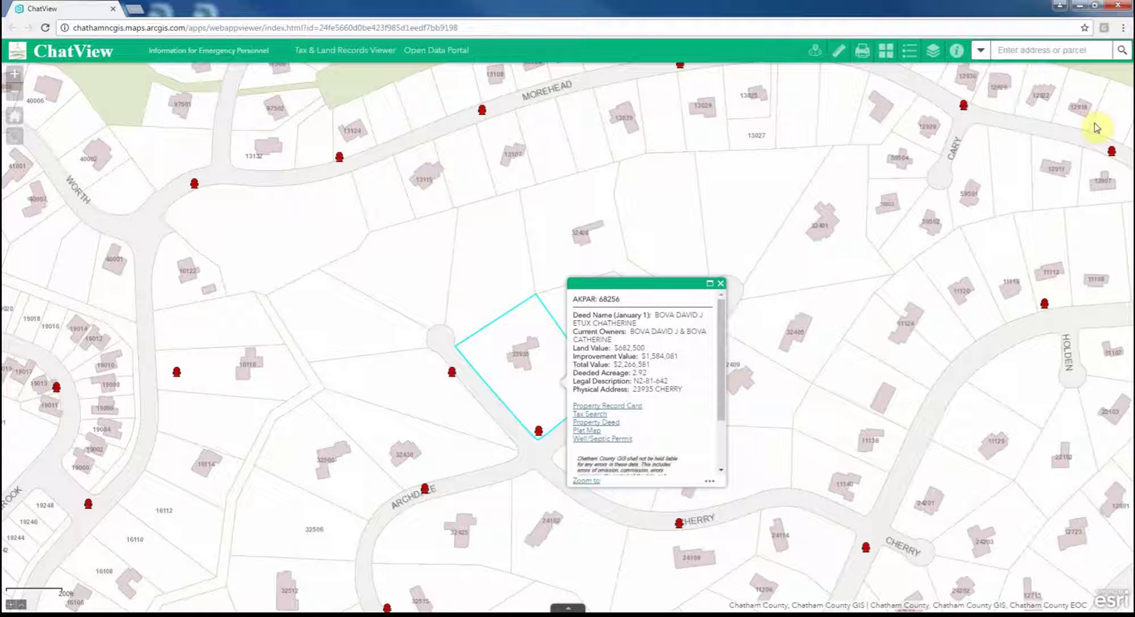
pyautogui.click(862, 52)
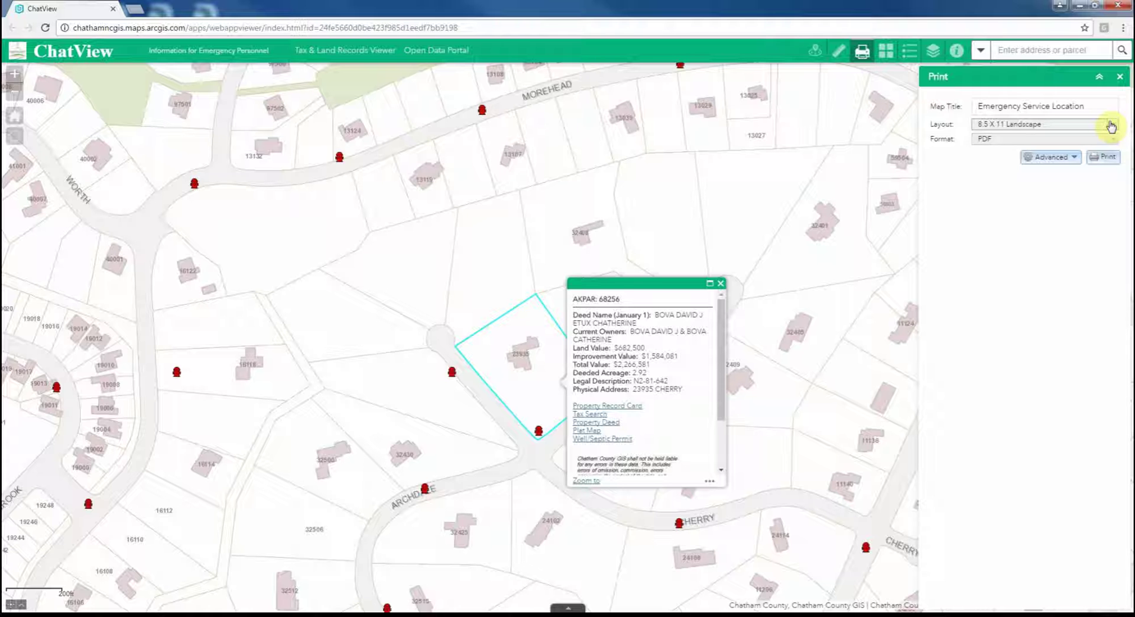
# - Title the print 'Bova Property' and choose the 11 X 17 Landscape layout
pyautogui.click(1062, 158)
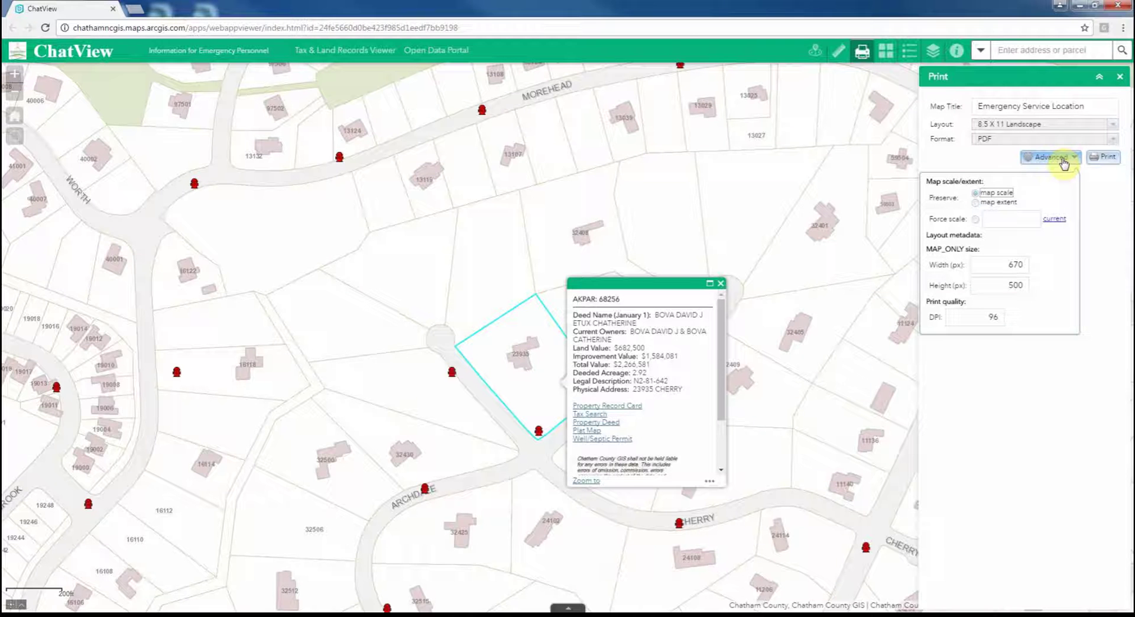
pyautogui.click(1062, 159)
pyautogui.moveTo(1090, 106); pyautogui.dragTo(908, 107)
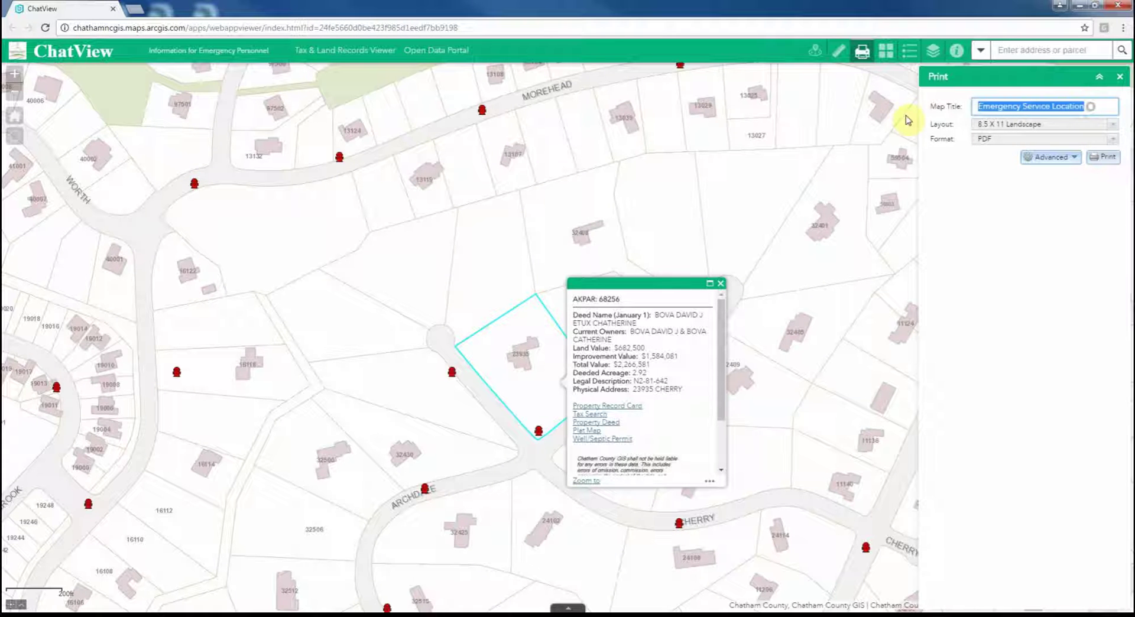
pyautogui.write('Bova')
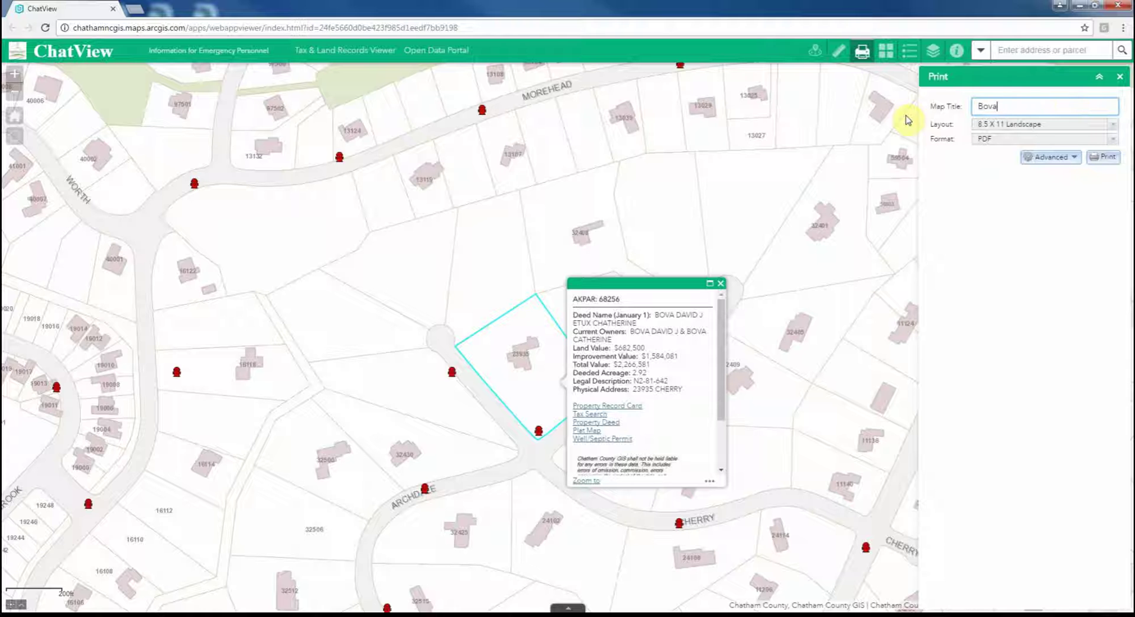
pyautogui.write(' Property')
pyautogui.click(1110, 125)
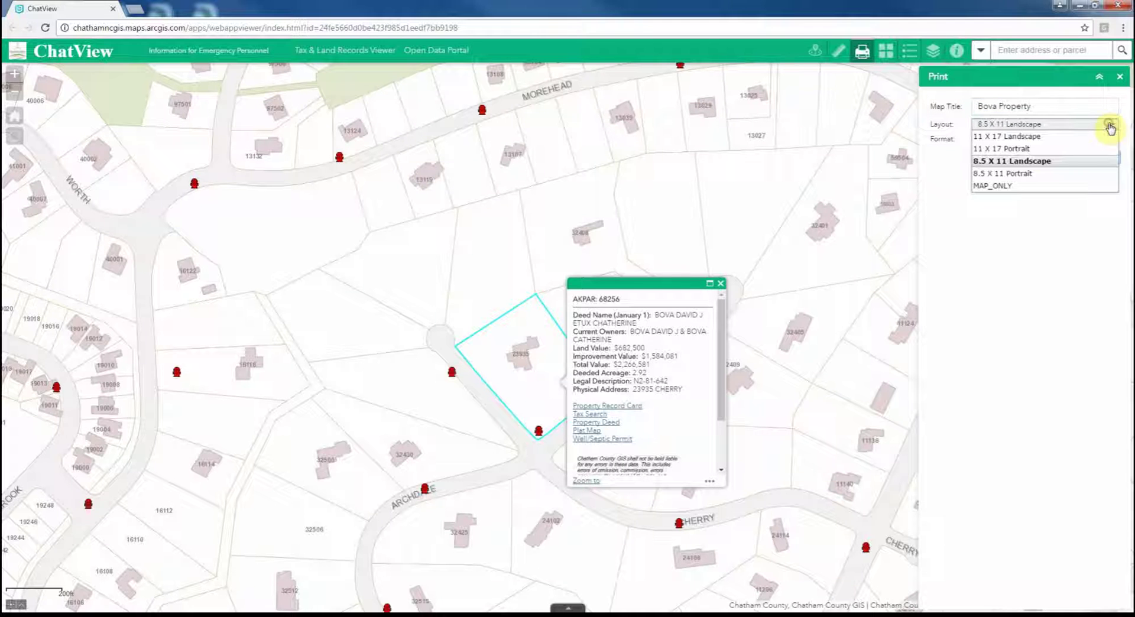
pyautogui.click(1016, 136)
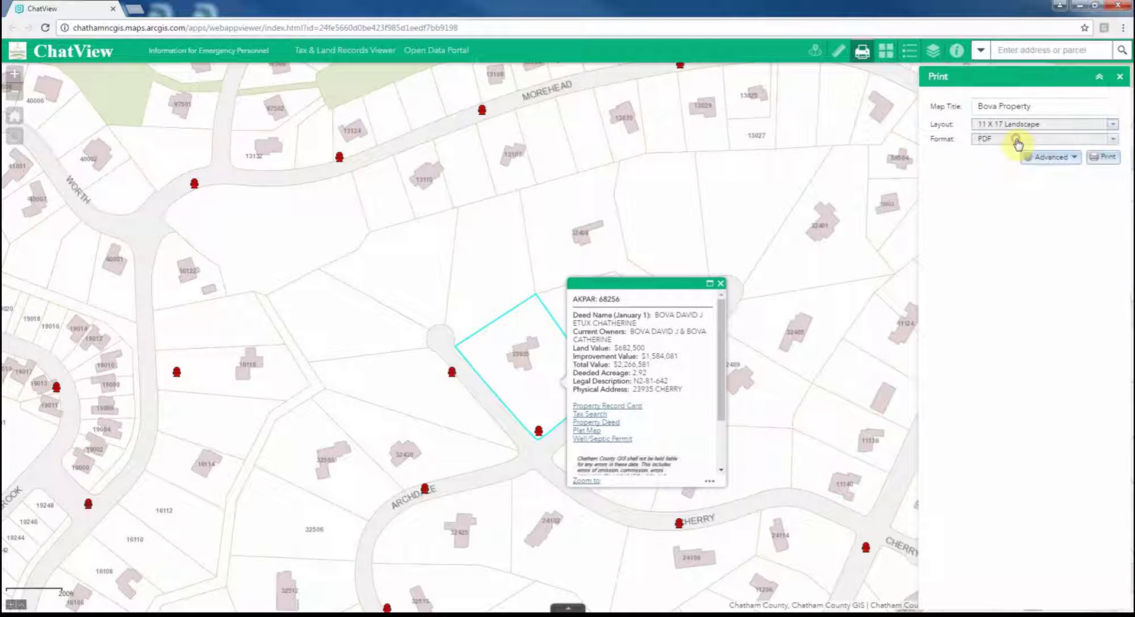
# - Print the map at the current 2,400 scale and 300 DPI, then open the resulting PDF
pyautogui.click(1062, 156)
pyautogui.click(976, 219)
pyautogui.click(1053, 219)
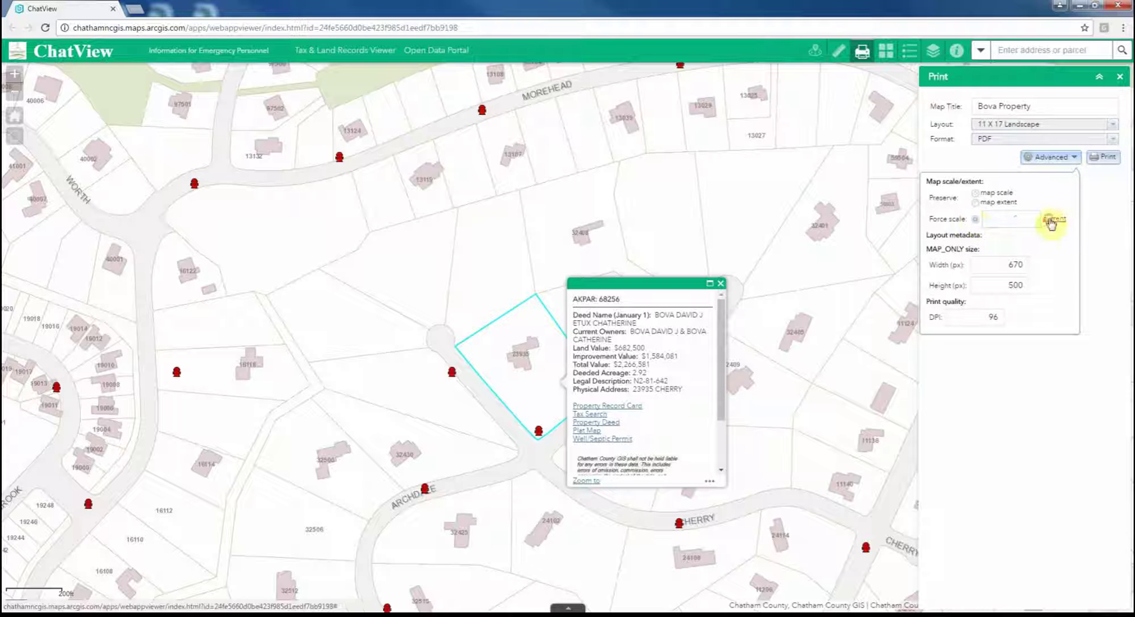
pyautogui.click(983, 314)
pyautogui.write('300')
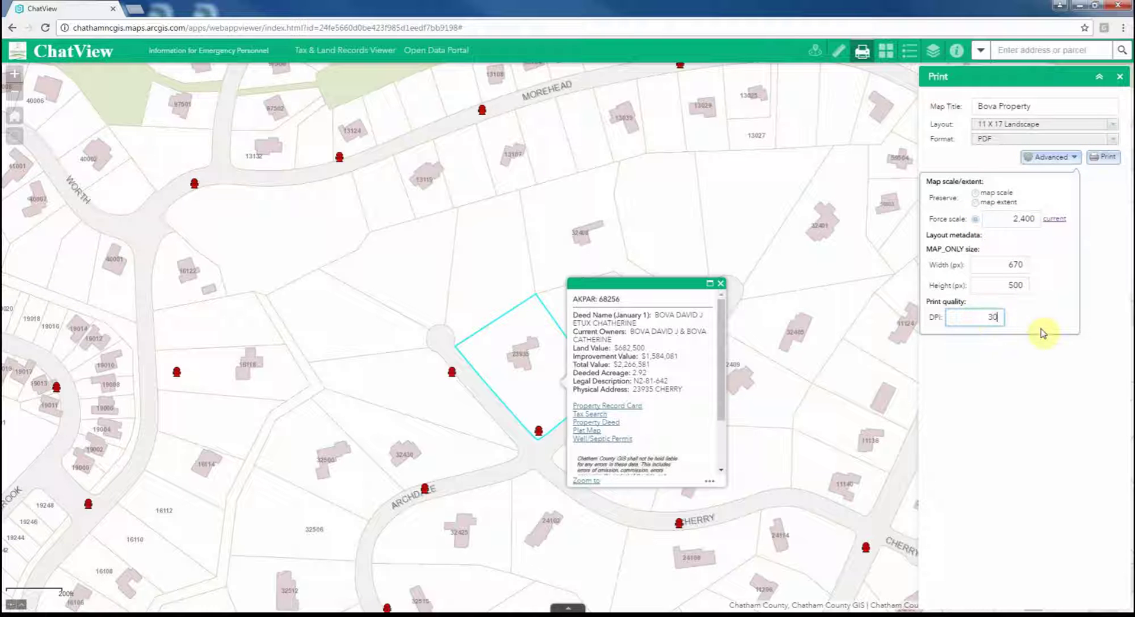
pyautogui.click(1064, 395)
pyautogui.click(1102, 158)
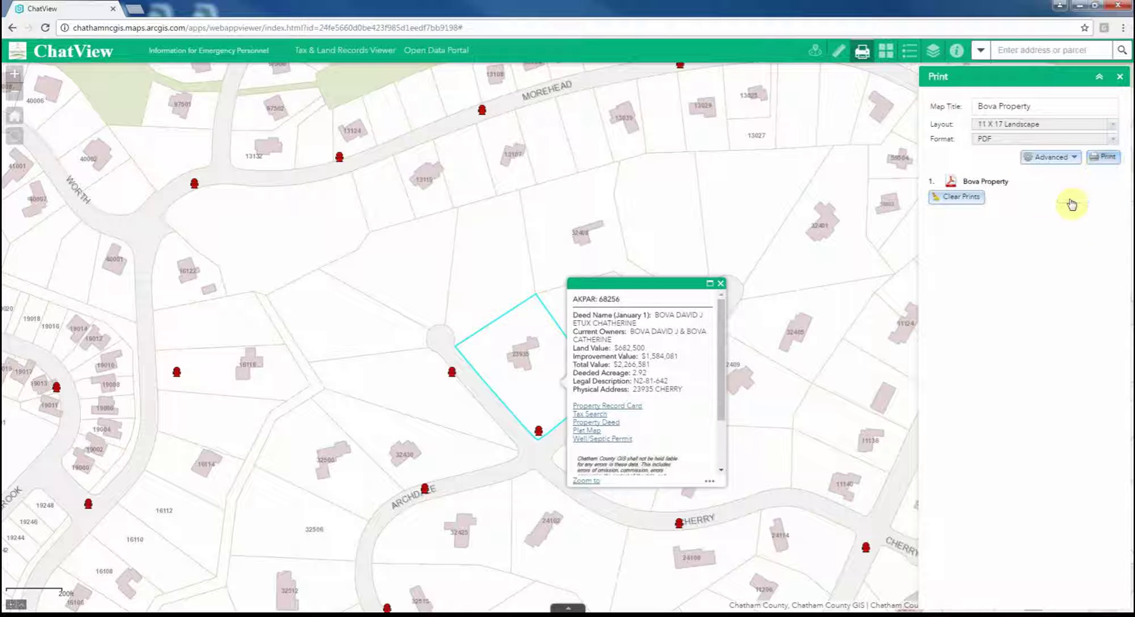
pyautogui.click(998, 187)
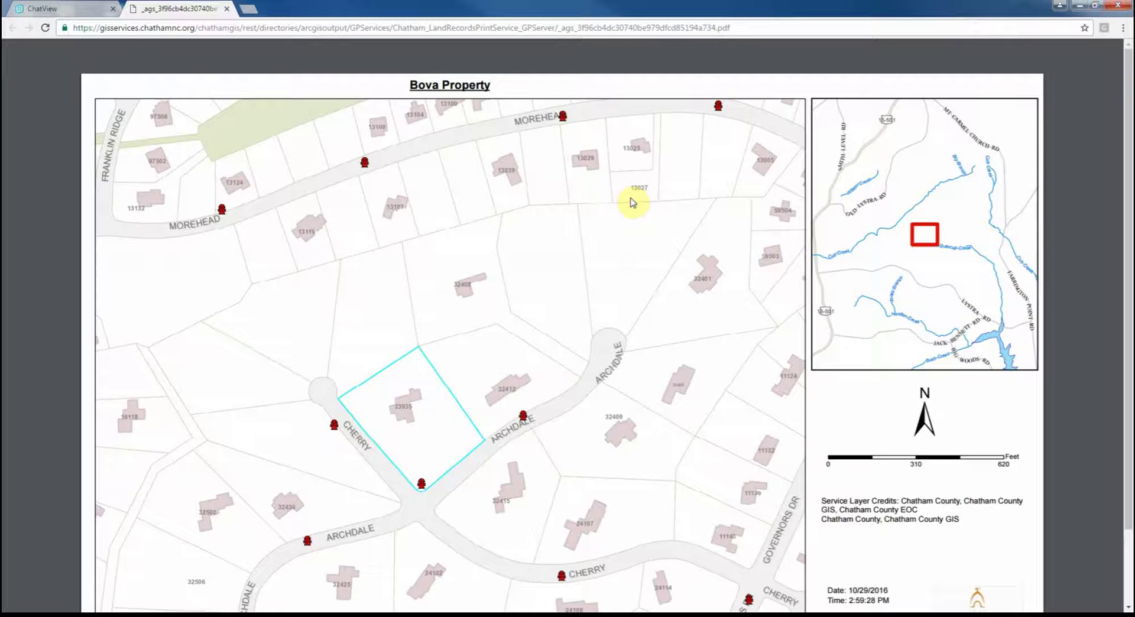
# - Scroll down through the printed Bova Property PDF
pyautogui.scroll(-2, 586, 289)
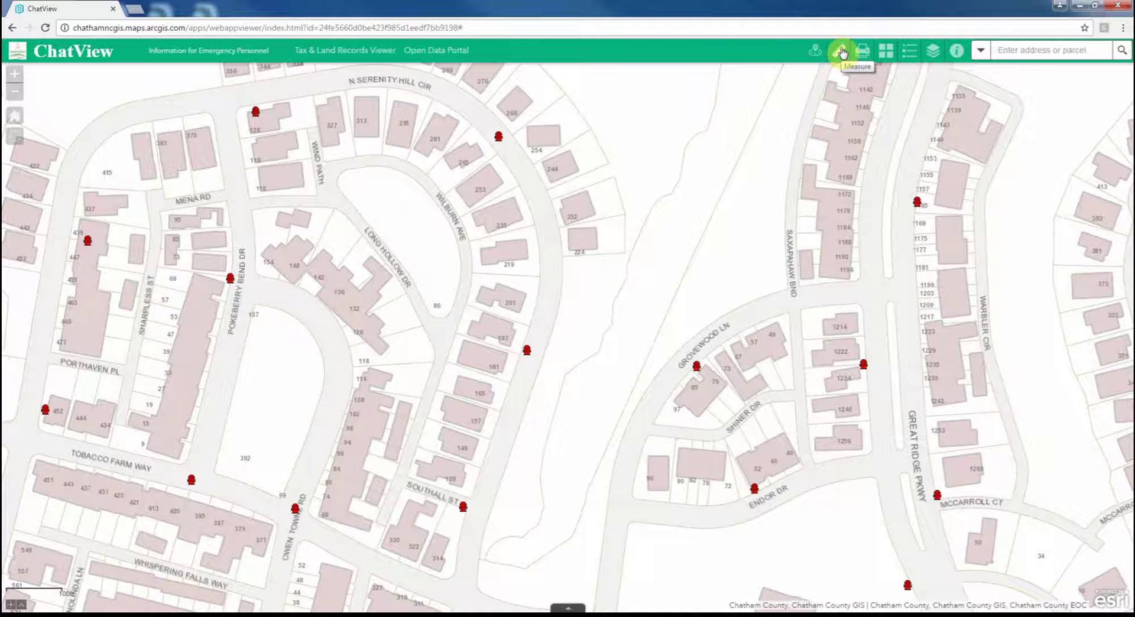
# - Measure a 224.8-foot line to the Owen Towne Rd hydrant and show it as 0.04 miles
pyautogui.click(842, 52)
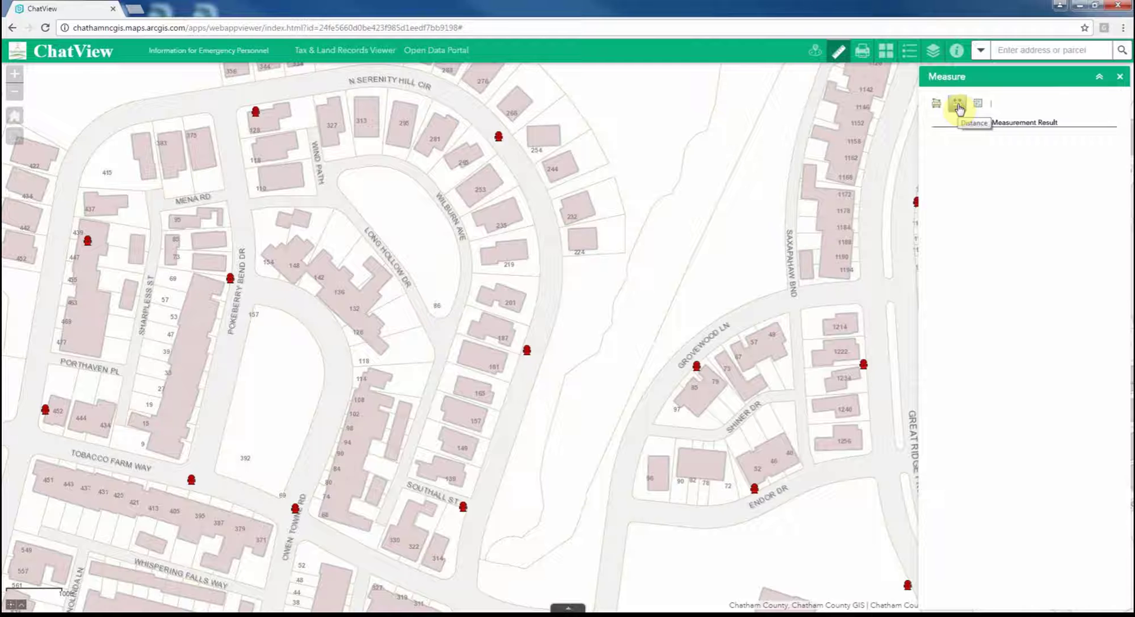
pyautogui.click(959, 106)
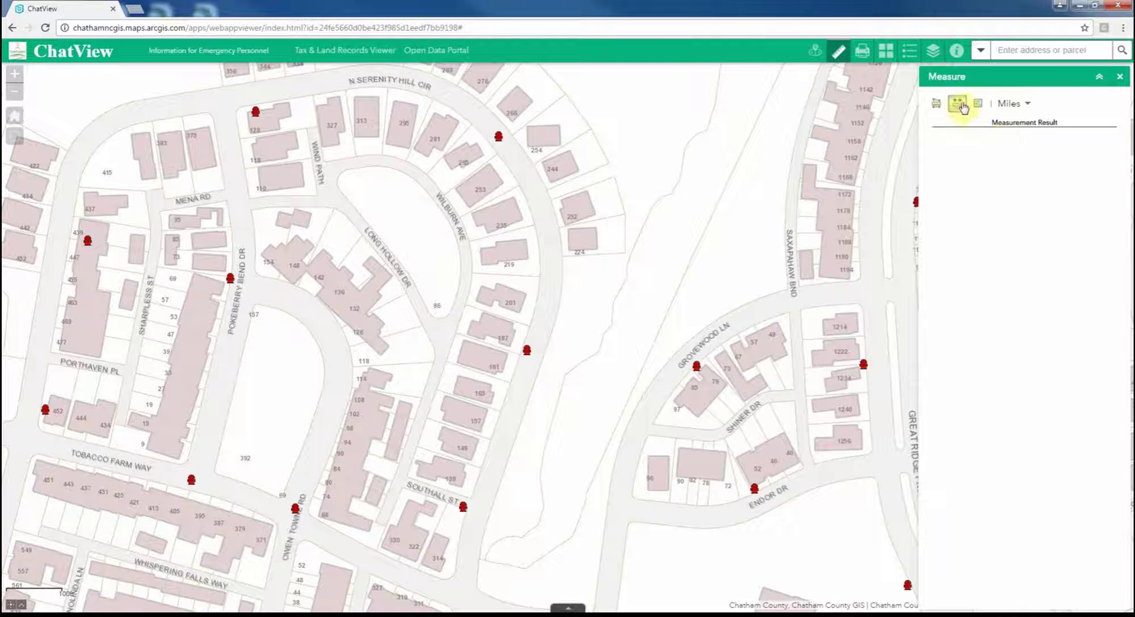
pyautogui.click(1012, 104)
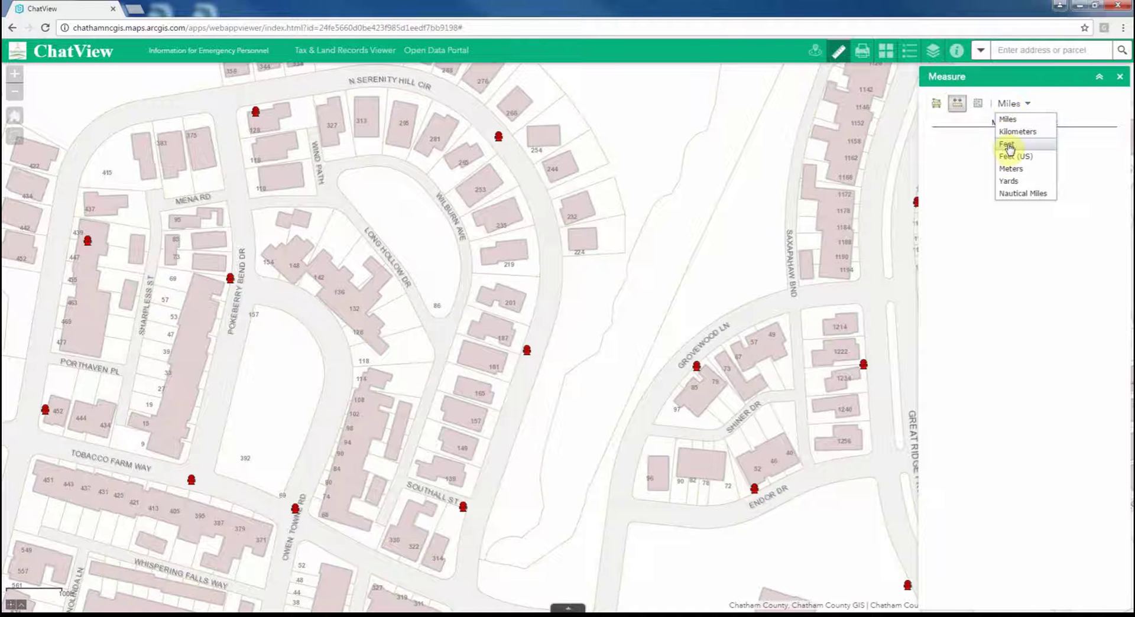
pyautogui.click(1009, 145)
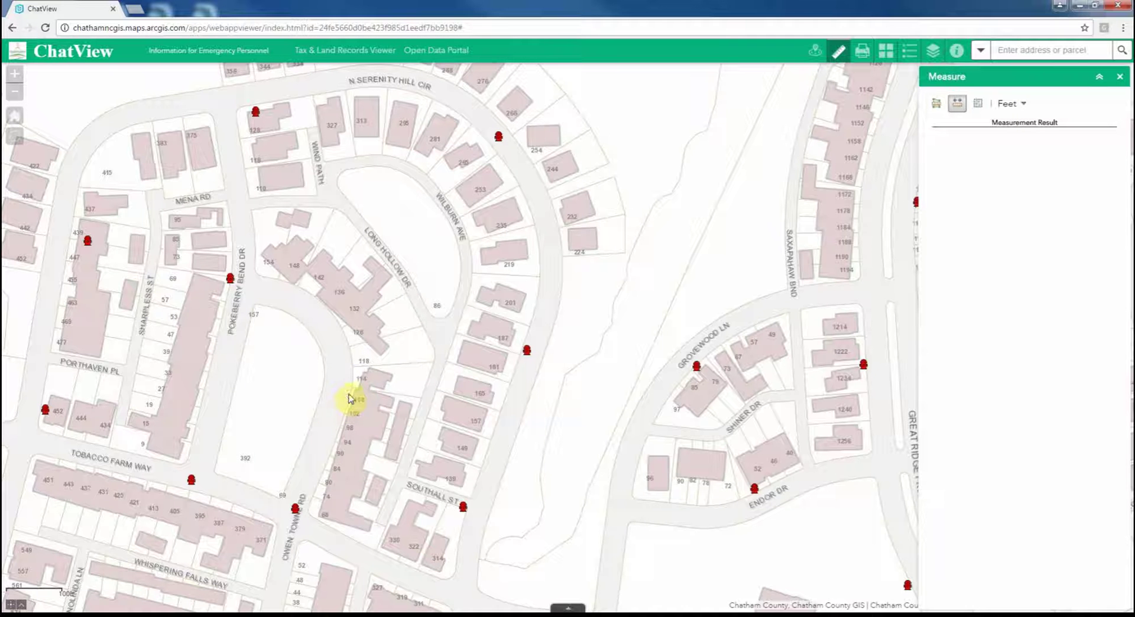
pyautogui.click(347, 395)
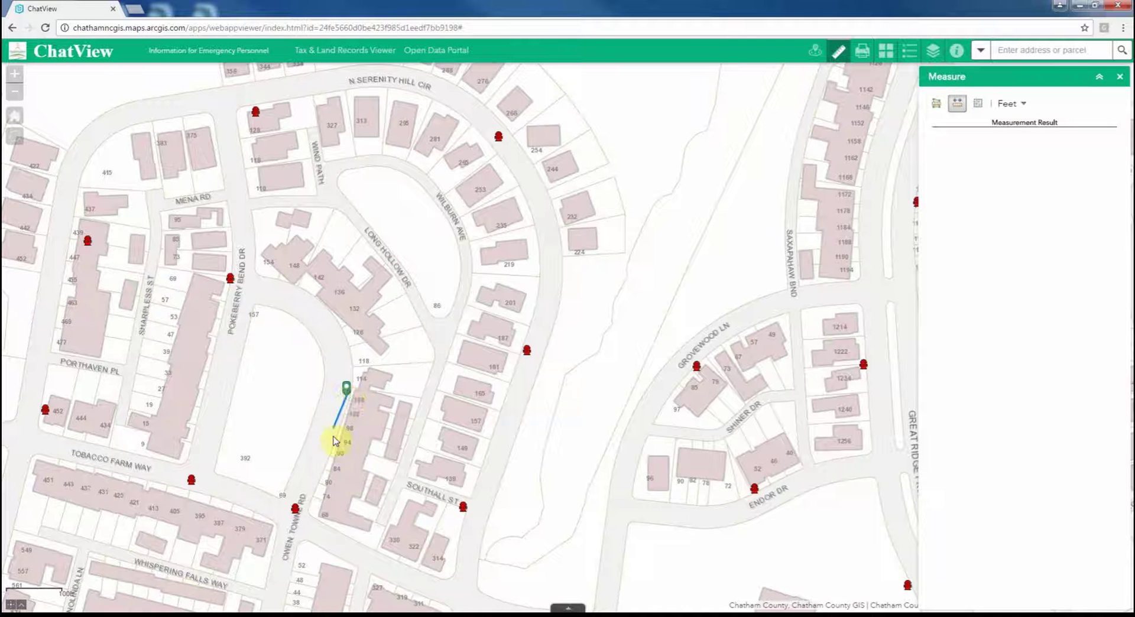
pyautogui.doubleClick(294, 506)
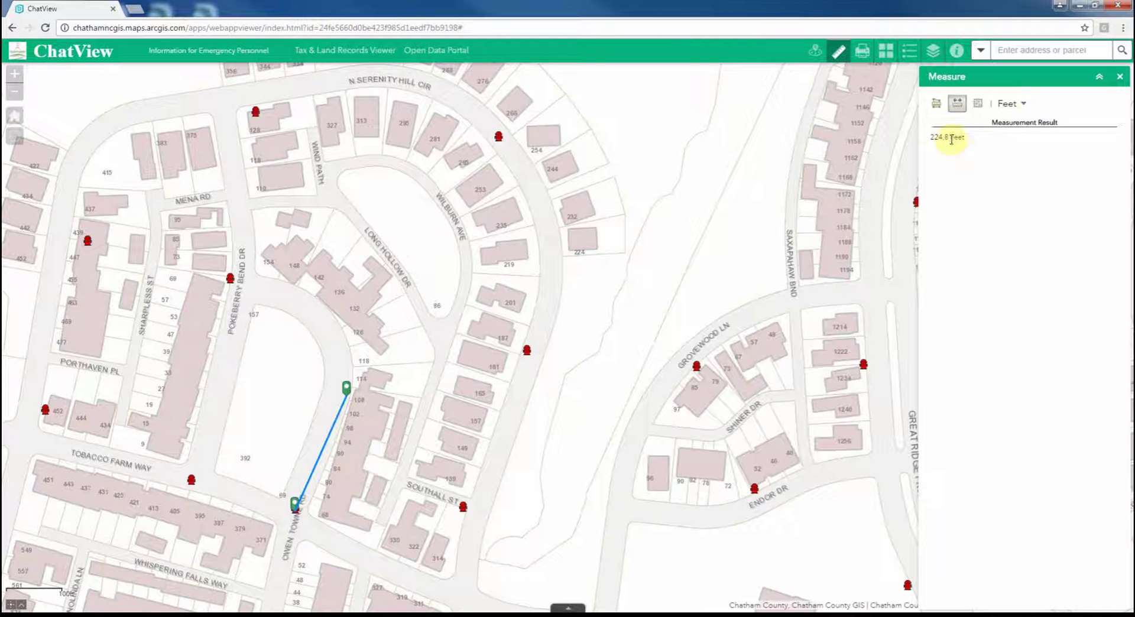
pyautogui.click(1007, 104)
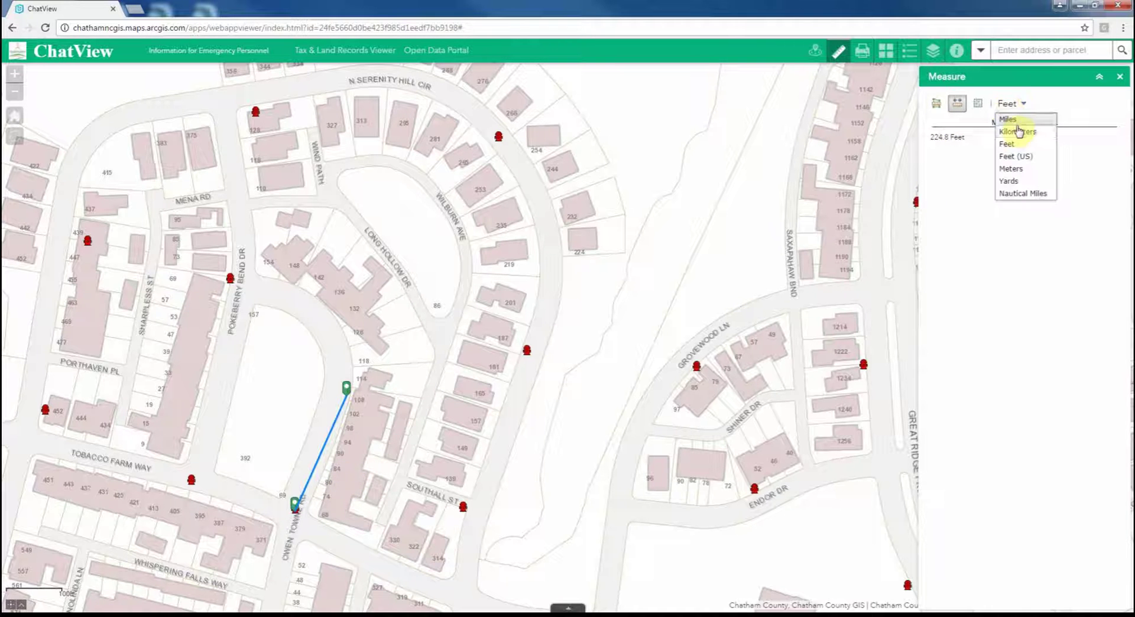
pyautogui.click(1008, 119)
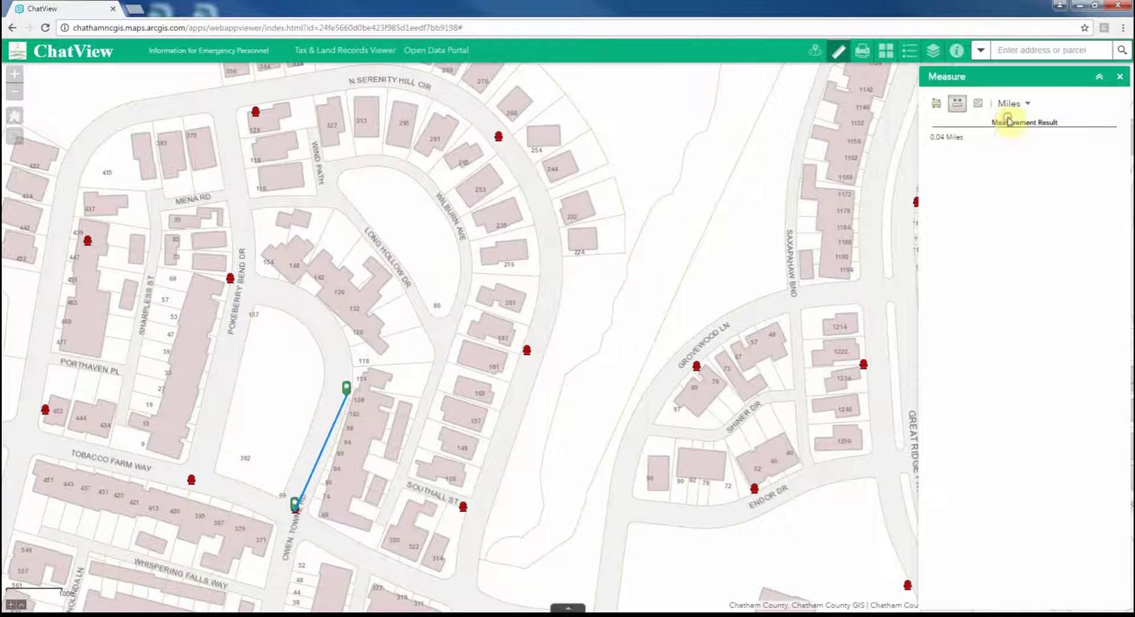
# - Draw a four-corner polygon measuring 4.35 acres, then switch to the point Location tool
pyautogui.click(937, 104)
pyautogui.click(385, 186)
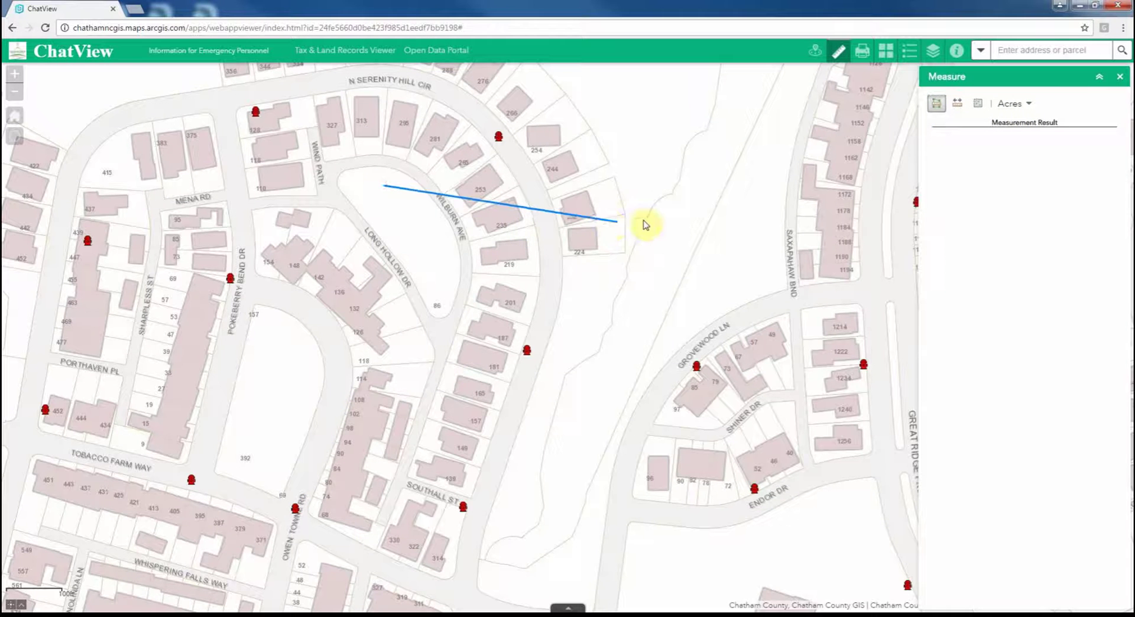
pyautogui.click(643, 219)
pyautogui.click(574, 453)
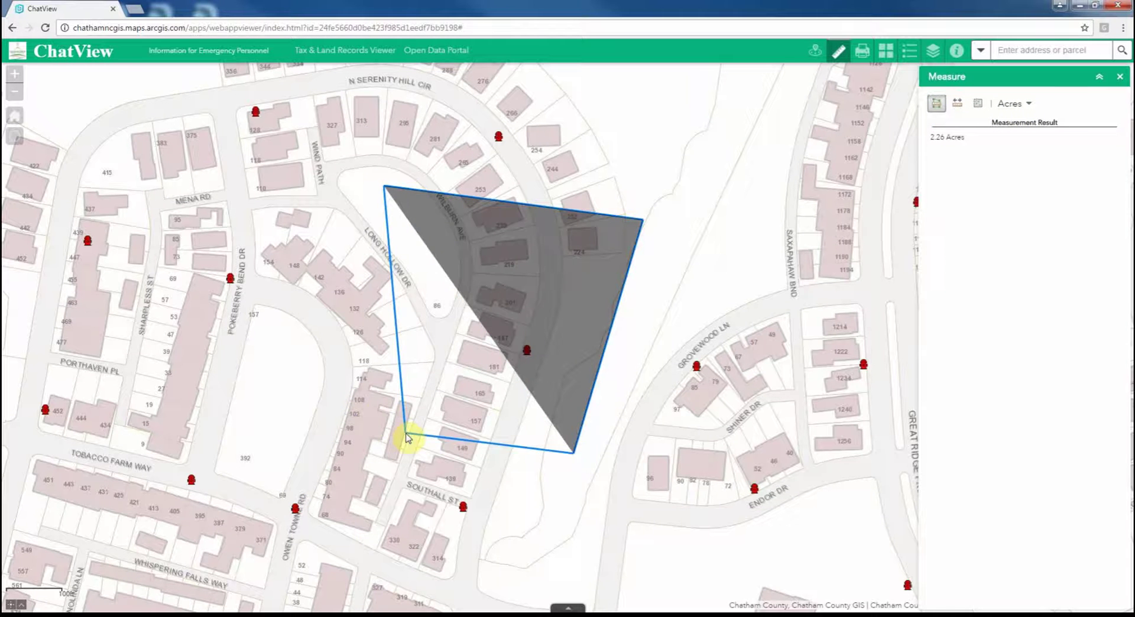
pyautogui.doubleClick(318, 397)
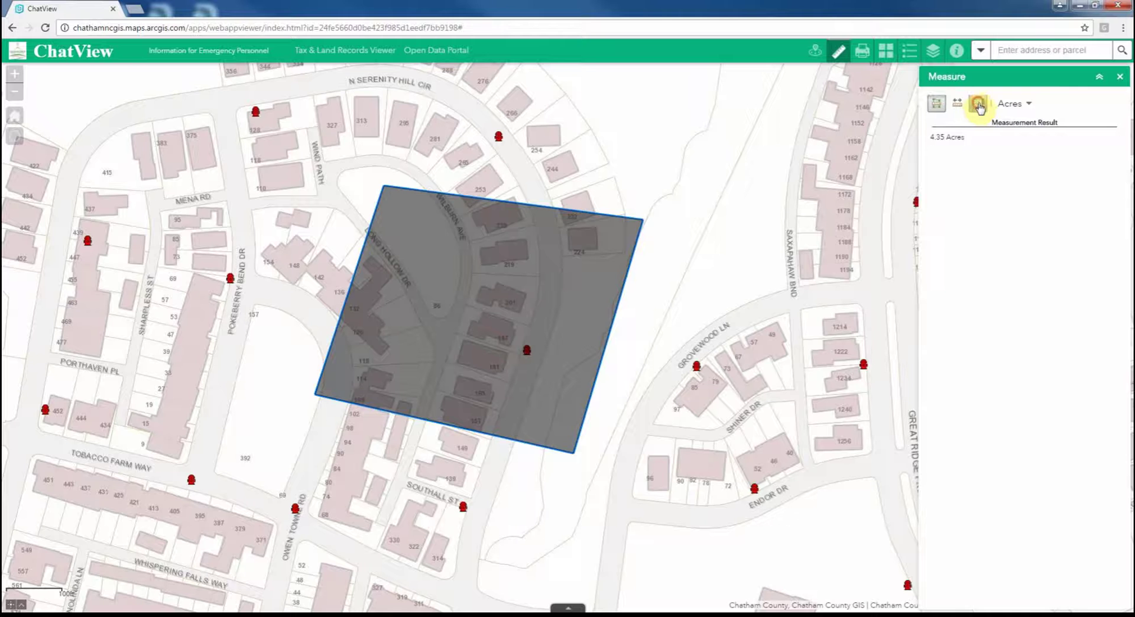
pyautogui.click(978, 105)
pyautogui.click(1019, 104)
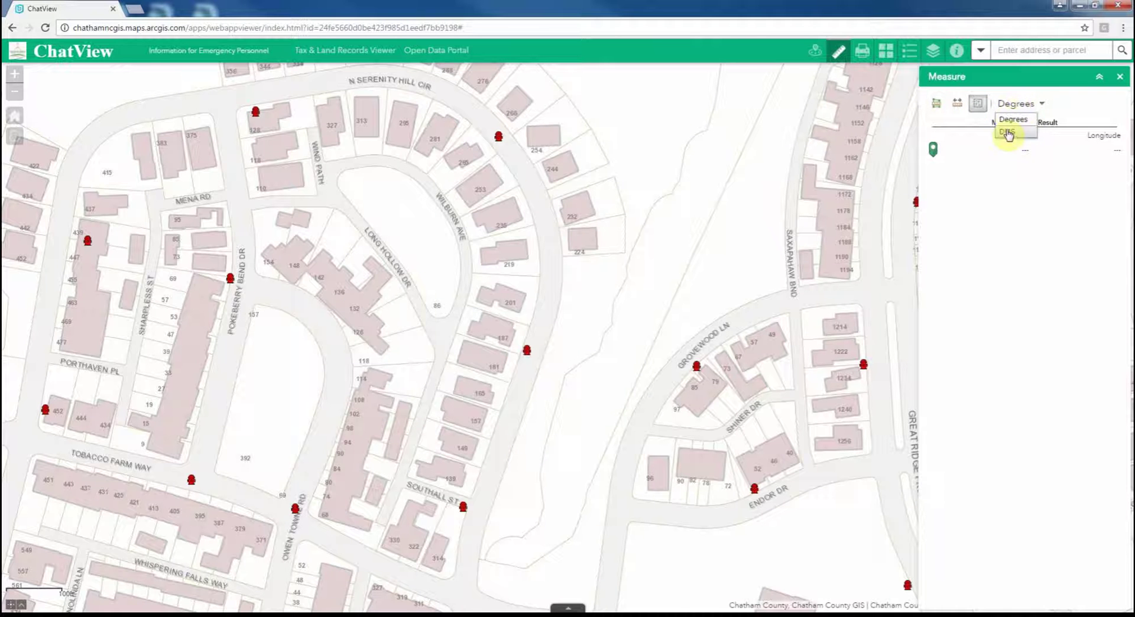
# - Get the Owen Towne Rd hydrant's coordinates 35.829367, -79.11147 in decimal degrees, then open Find Nearest Fire Station
pyautogui.click(1012, 119)
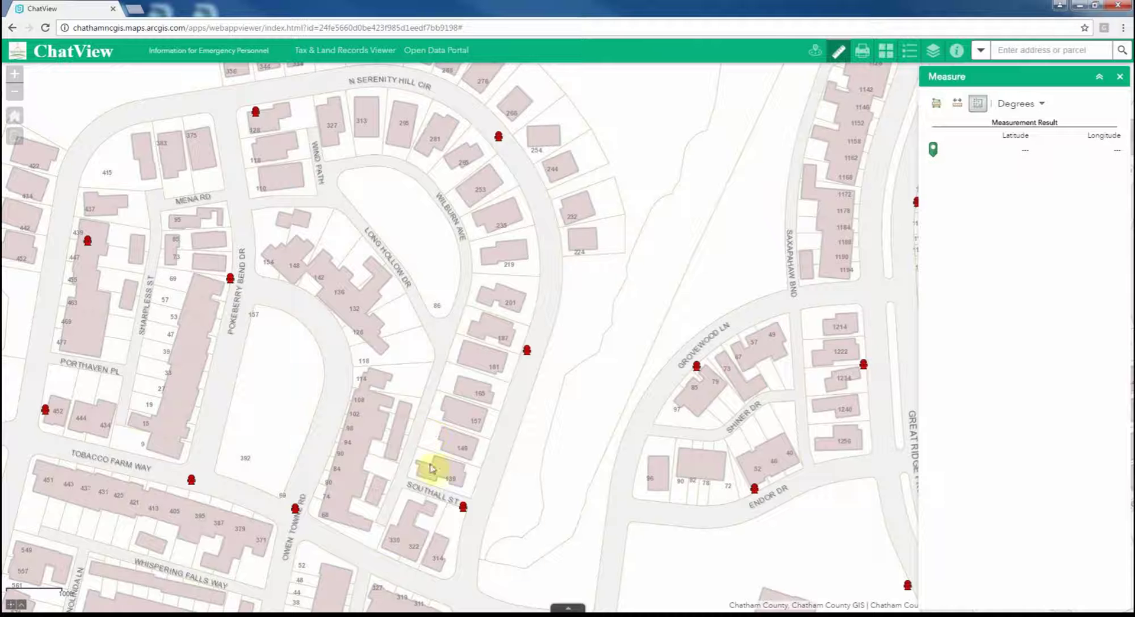
pyautogui.click(296, 512)
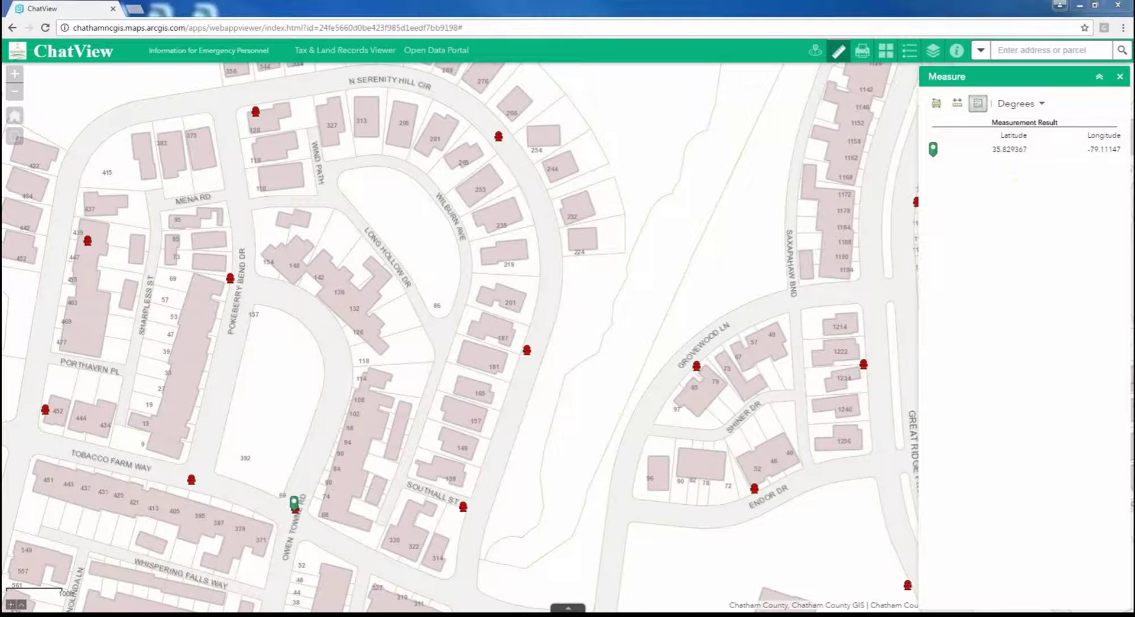
pyautogui.click(815, 50)
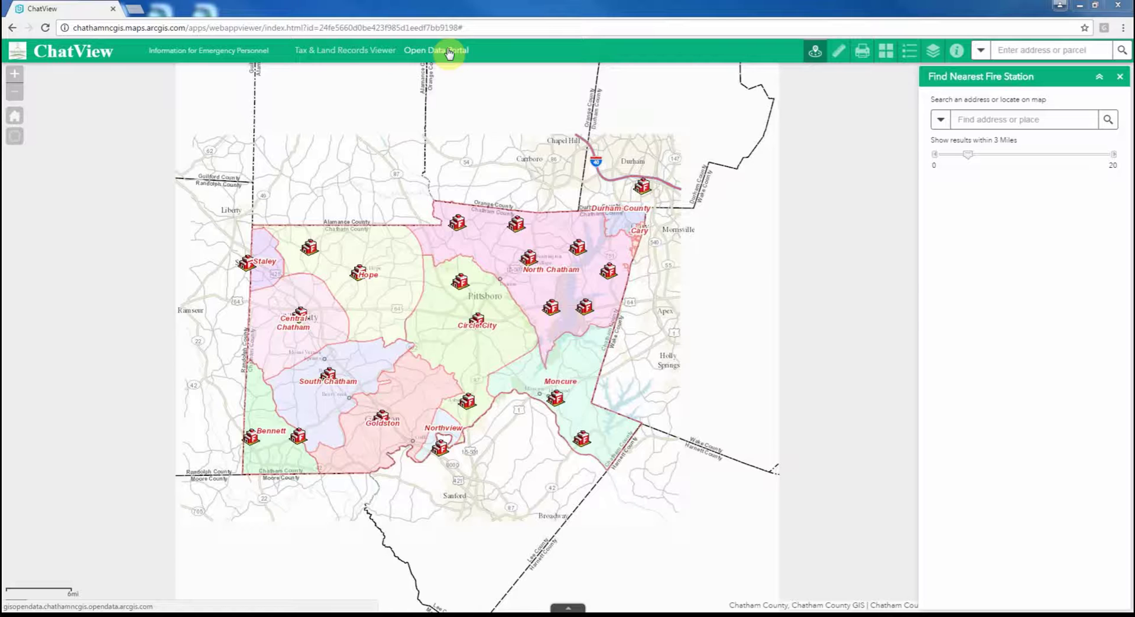
# - Visit the Tax & Land Records Viewer, then show the ChatView Information panel
pyautogui.click(335, 52)
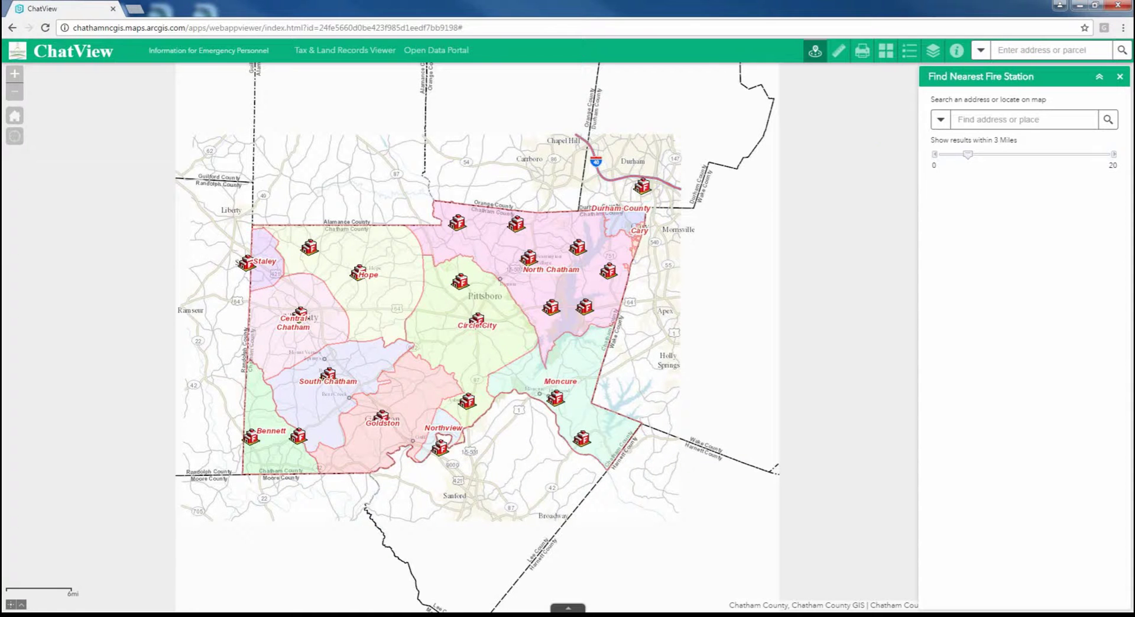
pyautogui.click(955, 52)
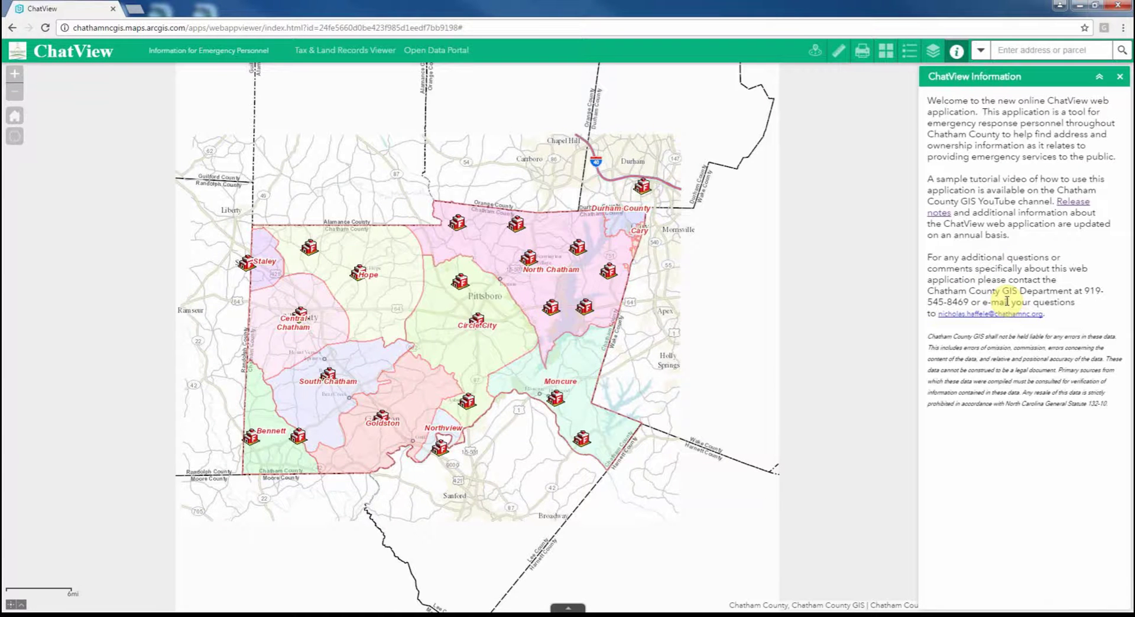
# - Open the ChatView Release Notes PDF, then return to the ChatView map tab
pyautogui.click(1073, 201)
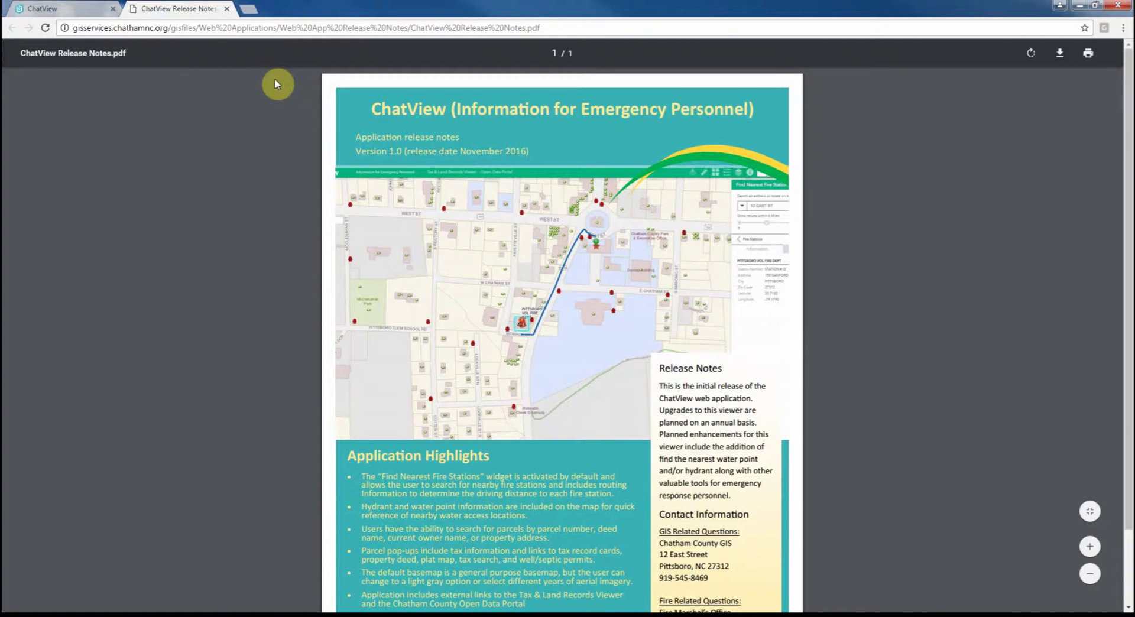
pyautogui.click(57, 8)
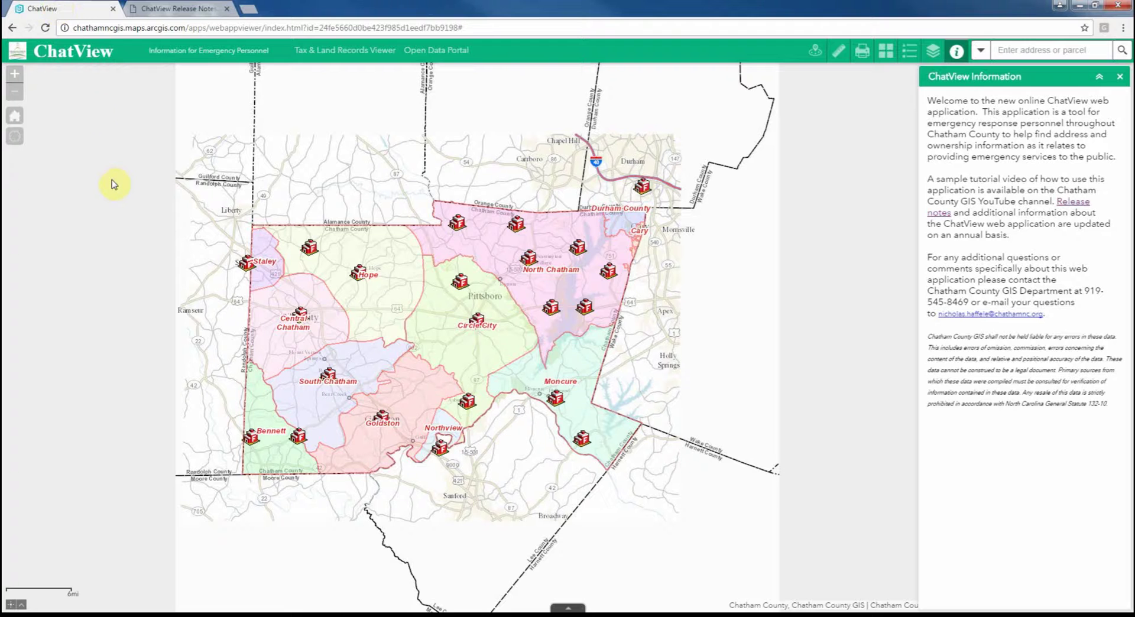